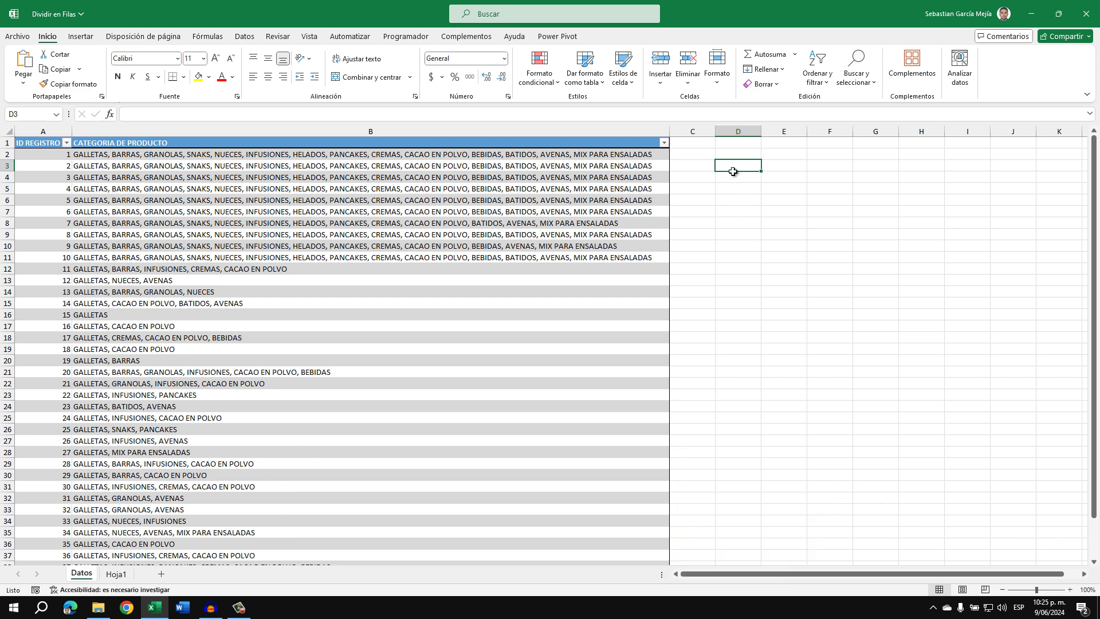
# Step: Review the comma-separated category lists, starting with record 5's full entry
pyautogui.moveTo(412, 143); pyautogui.dragTo(388, 396)
pyautogui.click(739, 153)
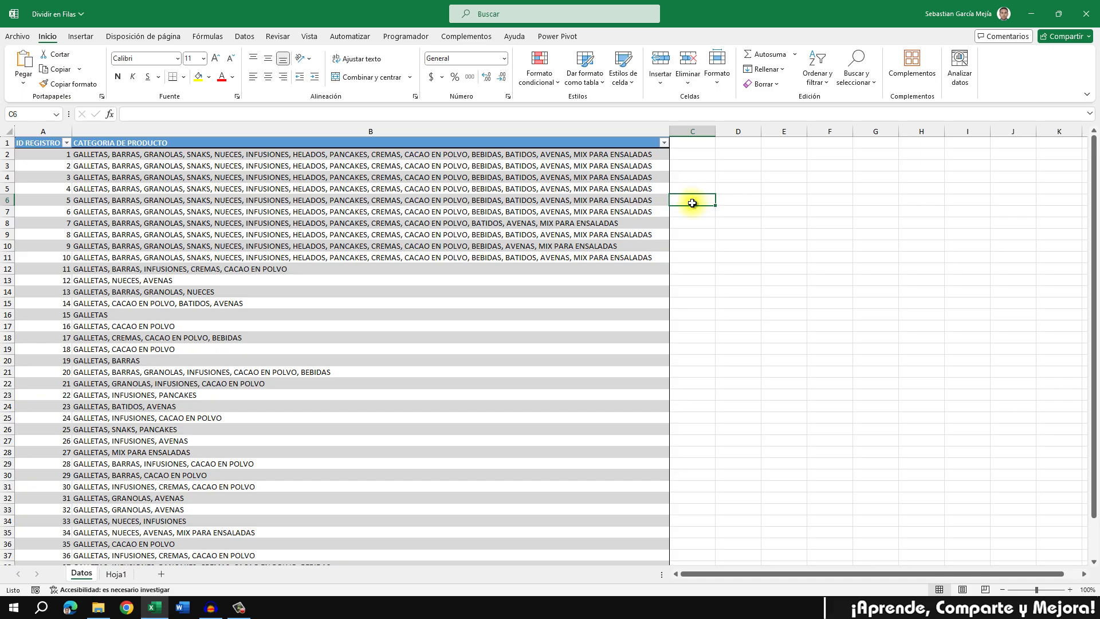
pyautogui.click(277, 200)
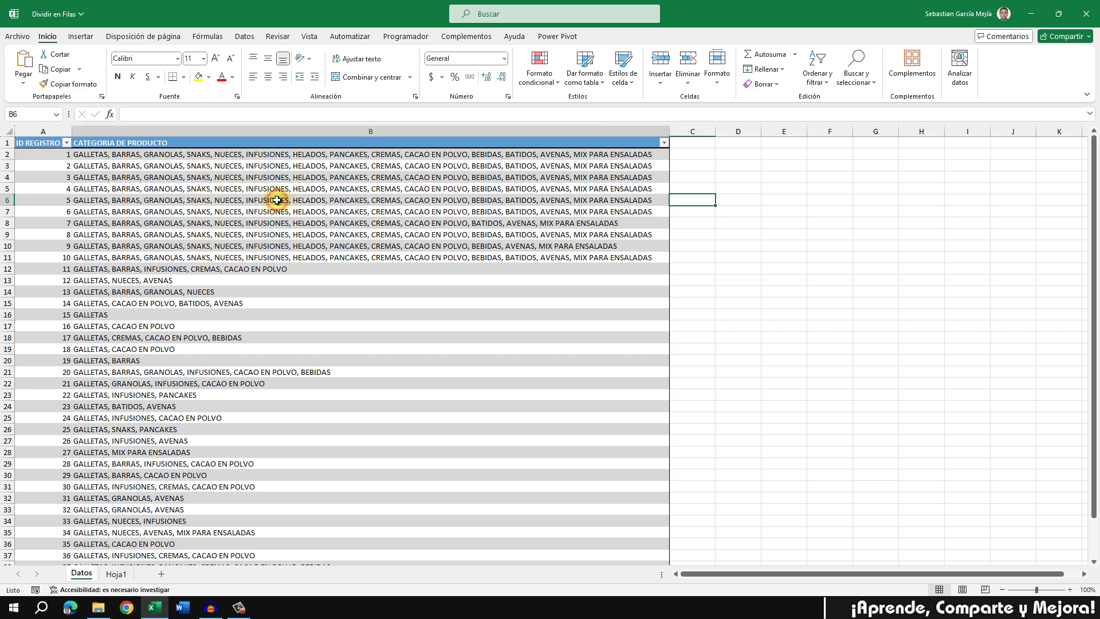
pyautogui.click(617, 36)
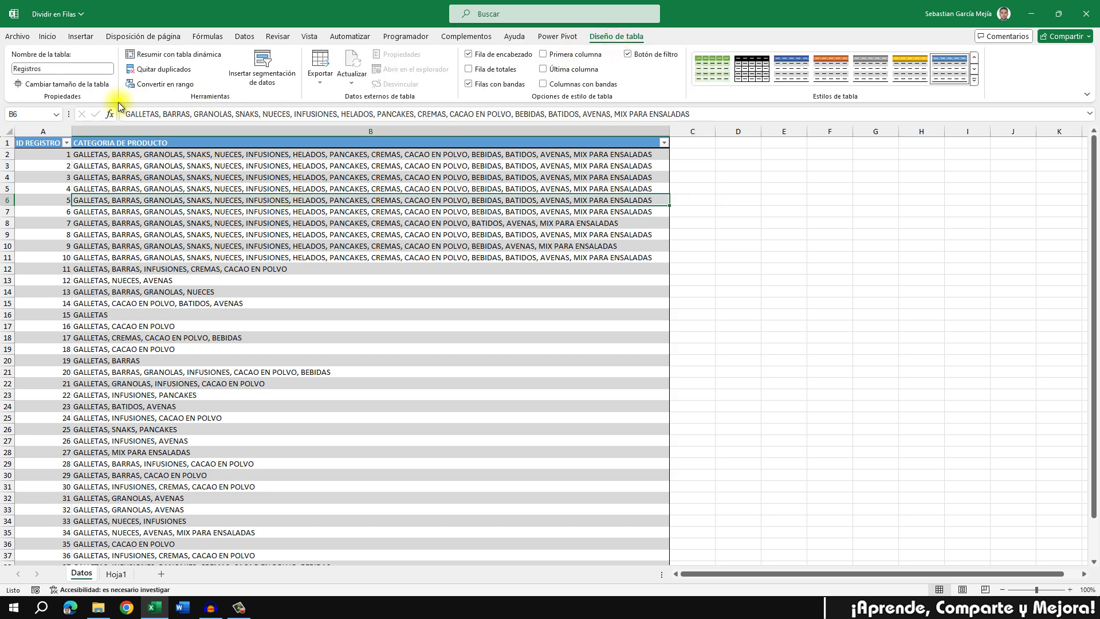
pyautogui.scroll(-1, 118, 283)
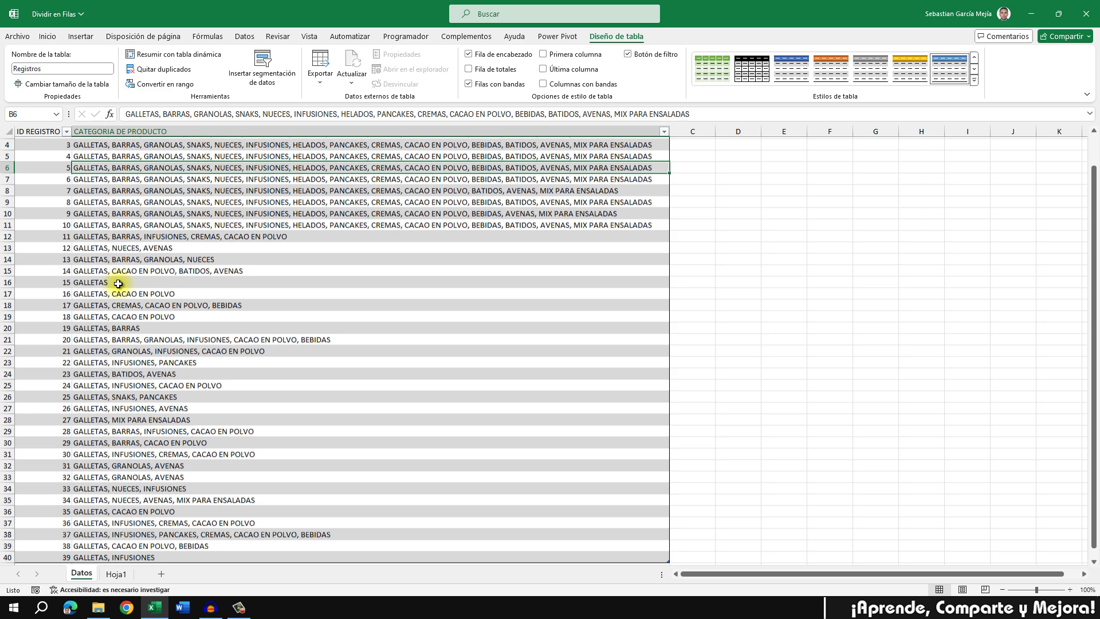
pyautogui.scroll(-1, 118, 283)
pyautogui.moveTo(60, 521); pyautogui.dragTo(154, 517)
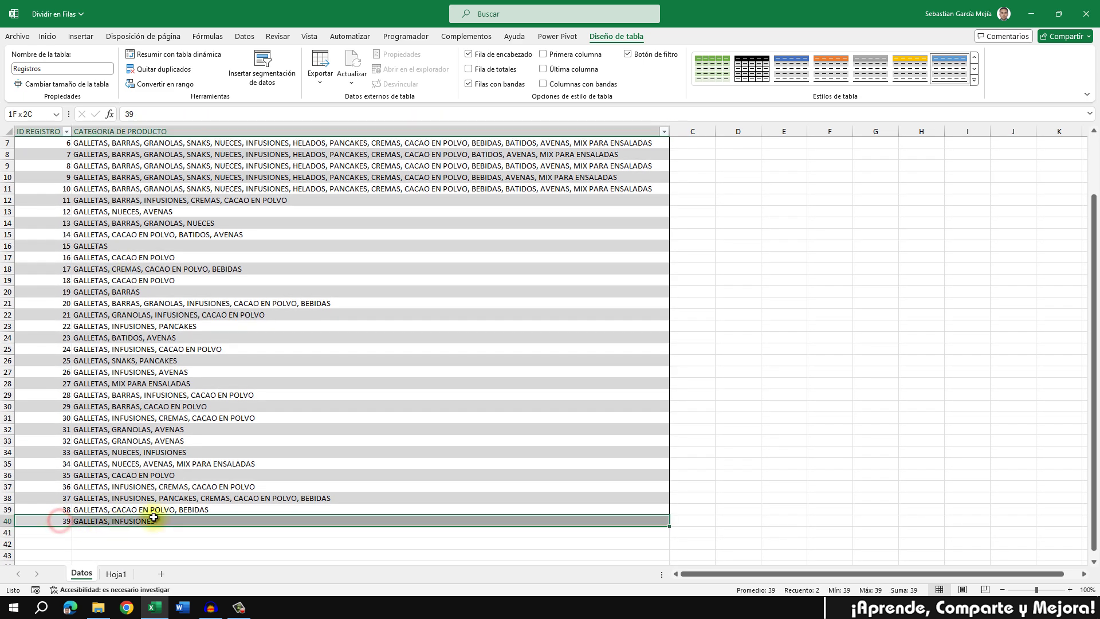
pyautogui.scroll(2, 178, 412)
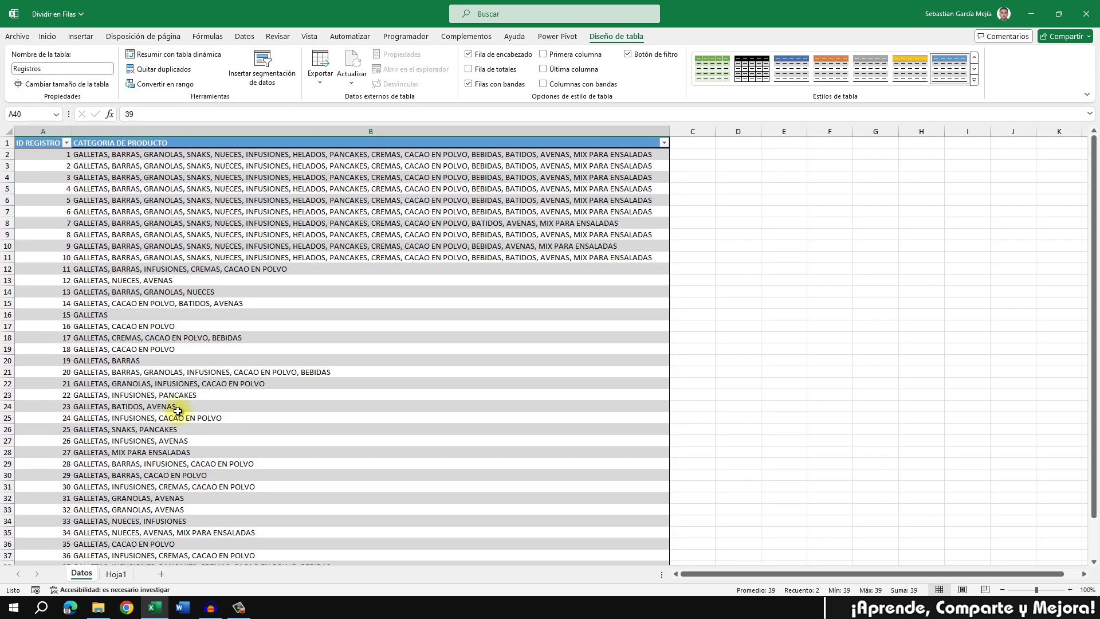
# Step: Check the category lists of records 1, 4, 11, 12, 14 and 2
pyautogui.click(135, 155)
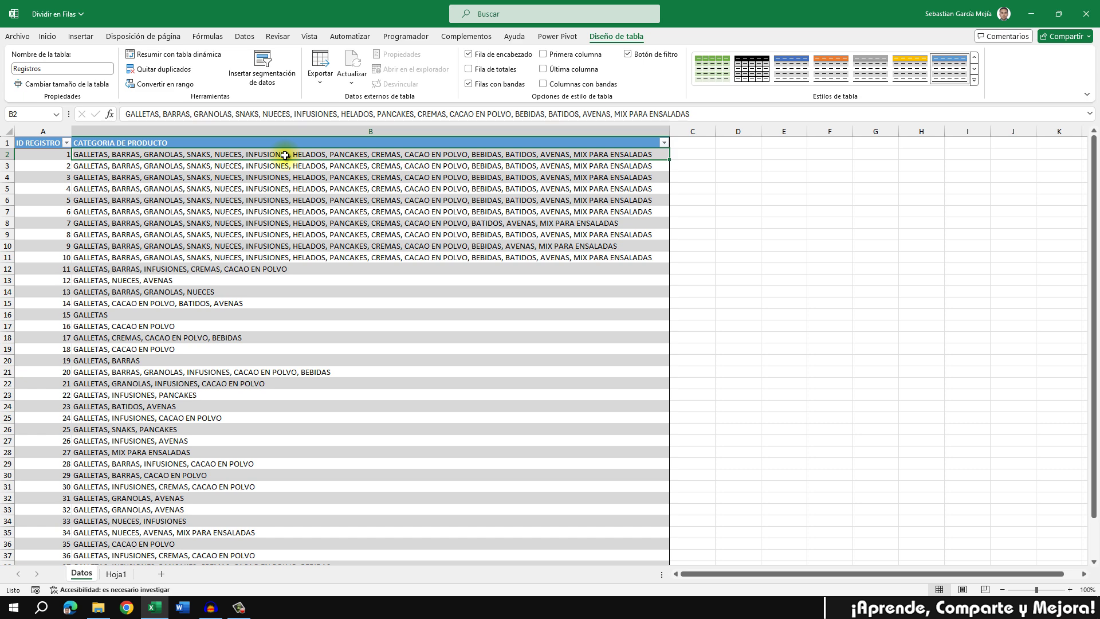
pyautogui.click(286, 184)
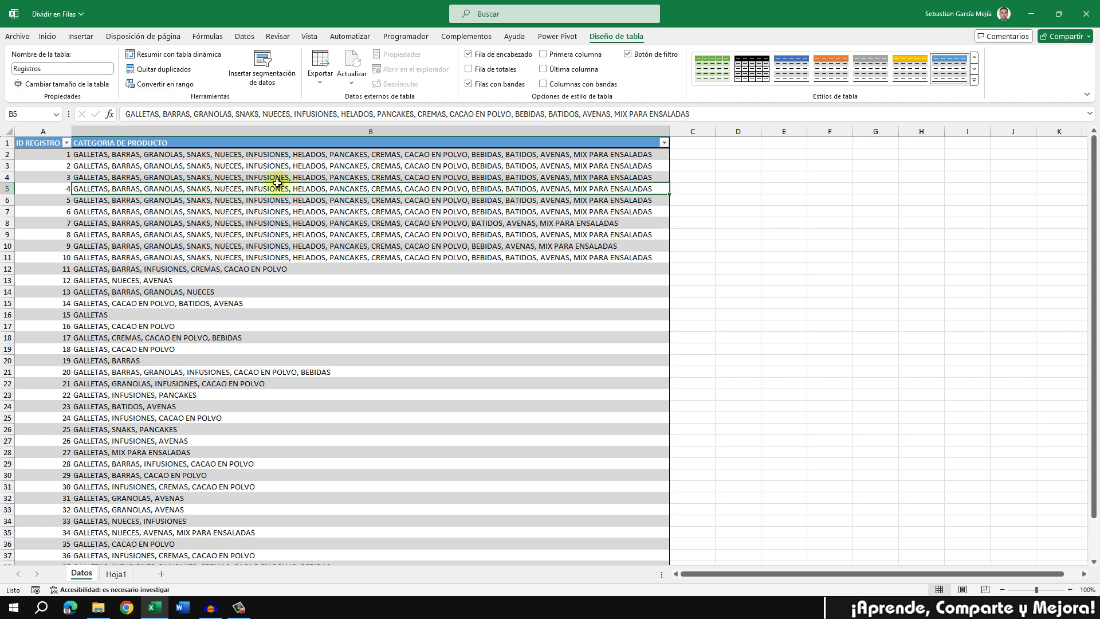
pyautogui.click(282, 267)
pyautogui.click(272, 281)
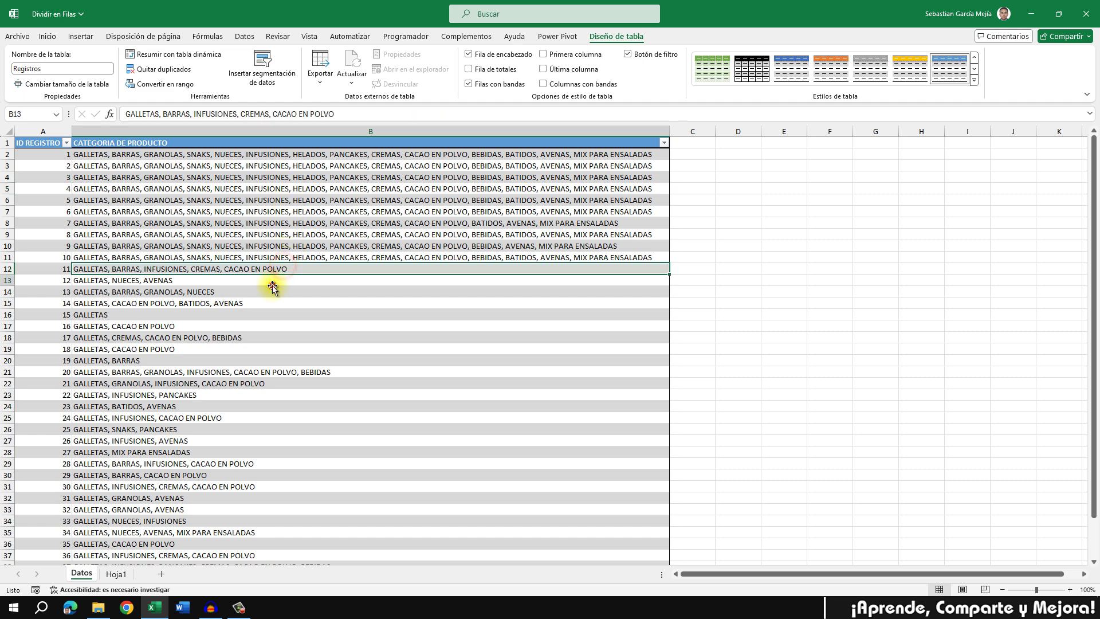
pyautogui.click(268, 305)
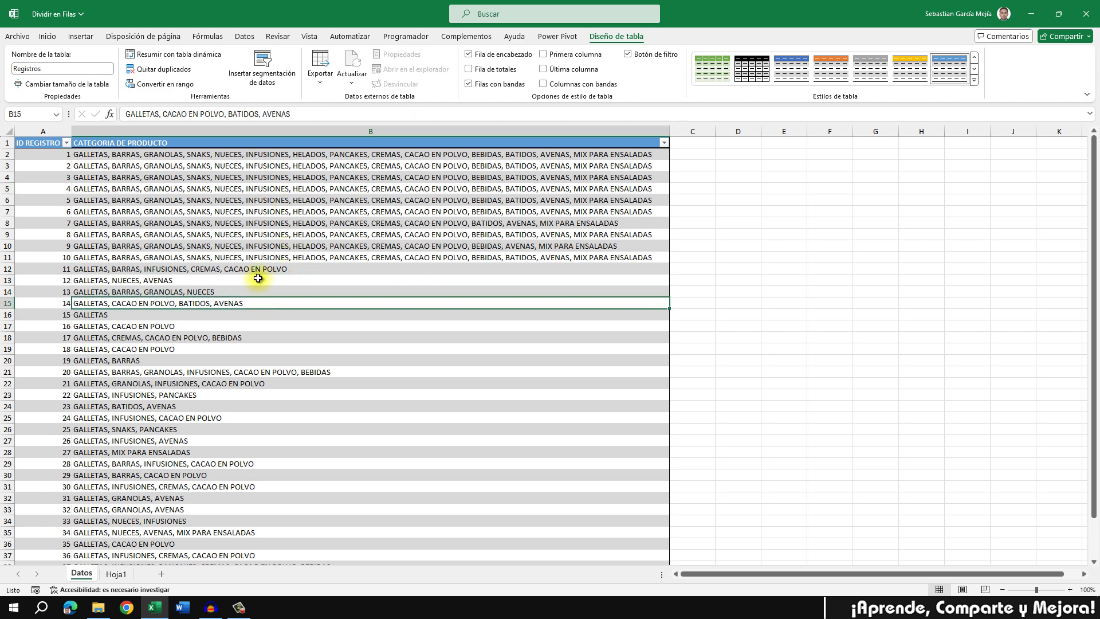
pyautogui.click(166, 156)
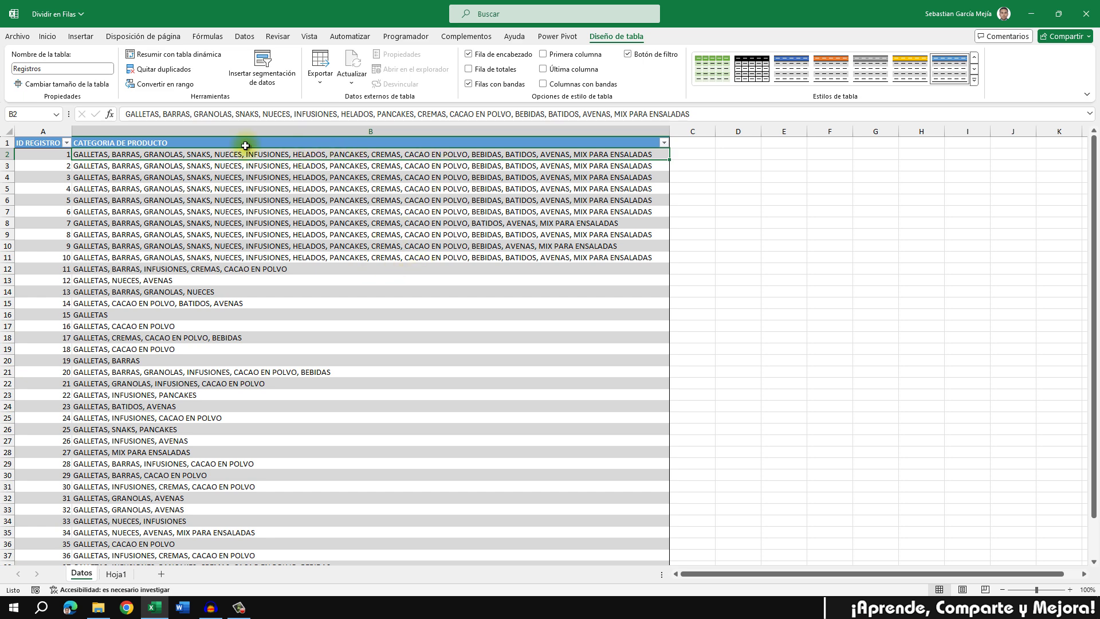
pyautogui.click(214, 170)
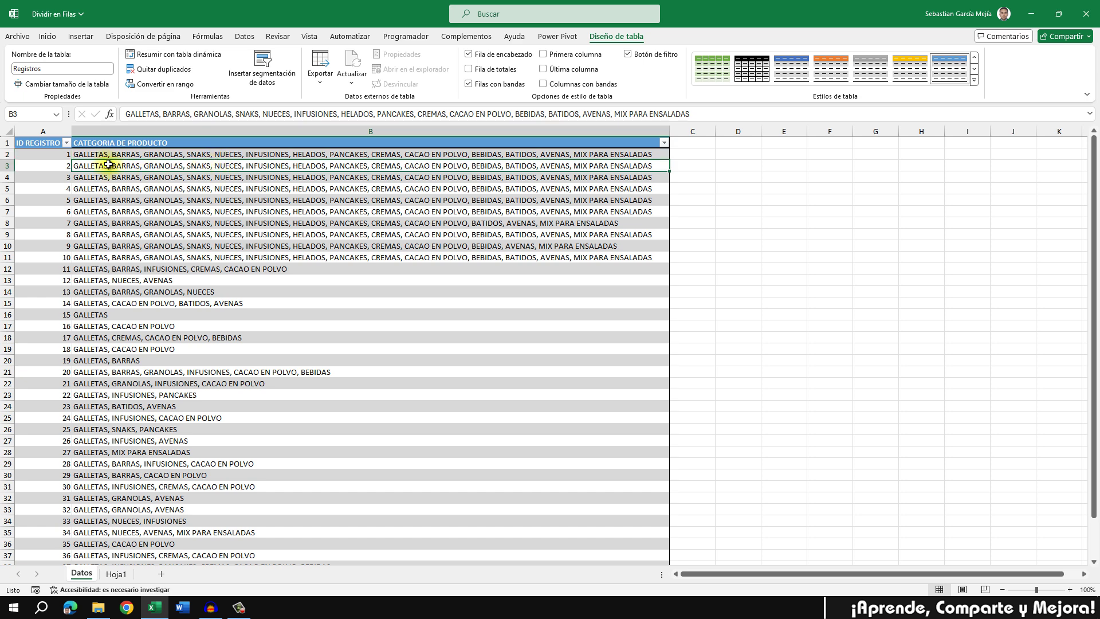
# Step: Enter sample categories GALLETAS, BARRAS and GRANOLAS in cells D2 to D4
pyautogui.click(722, 154)
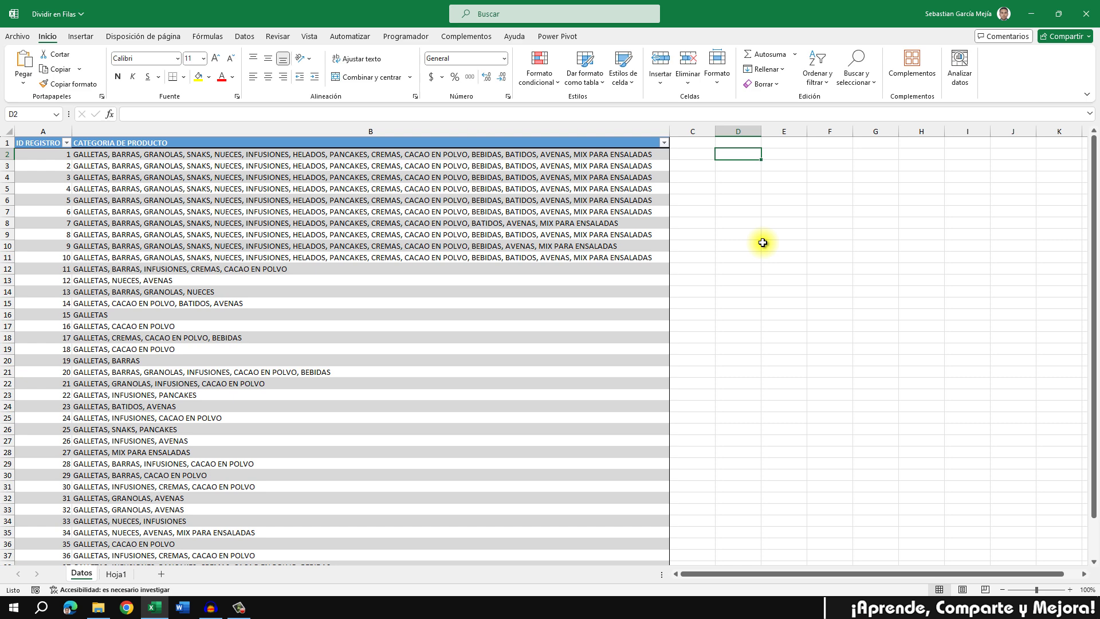
pyautogui.press('Left')
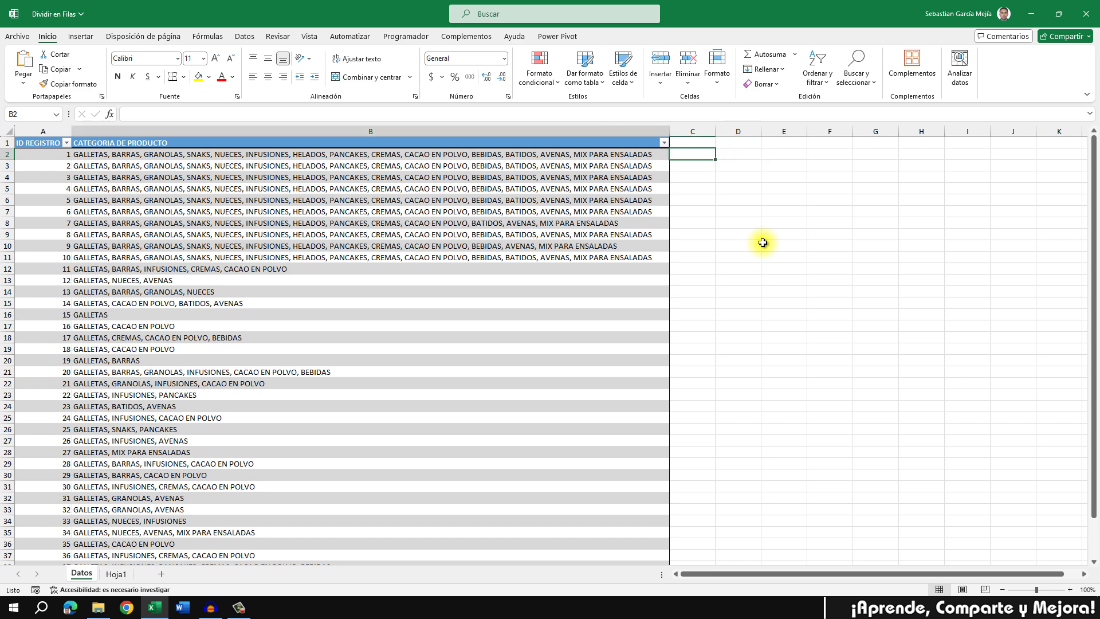
pyautogui.press('Left')
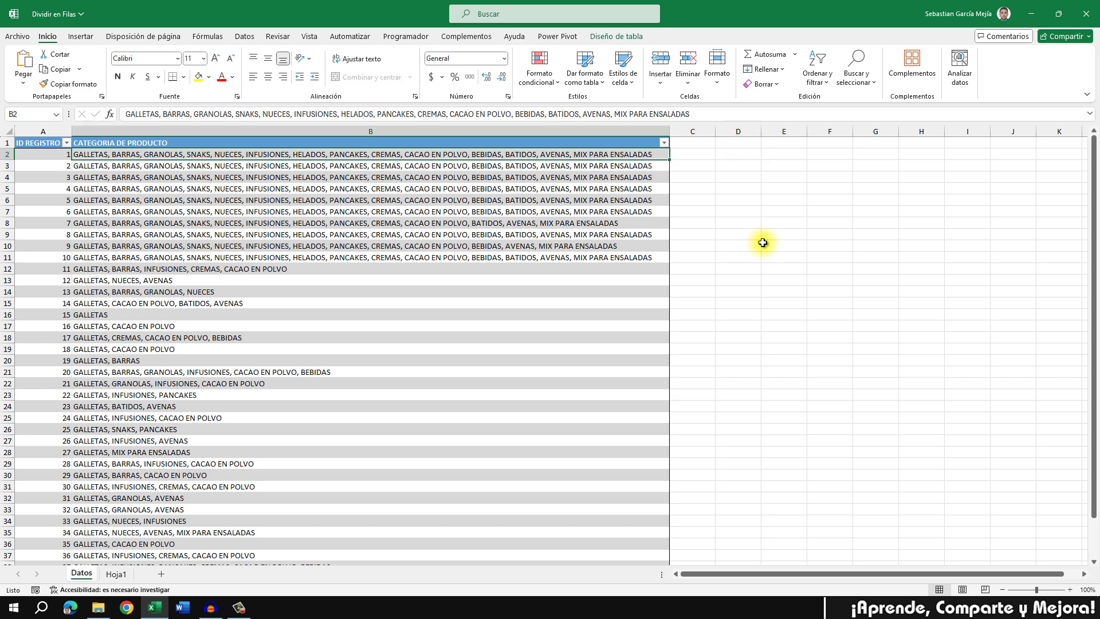
pyautogui.press('Right')
pyautogui.press('Right')
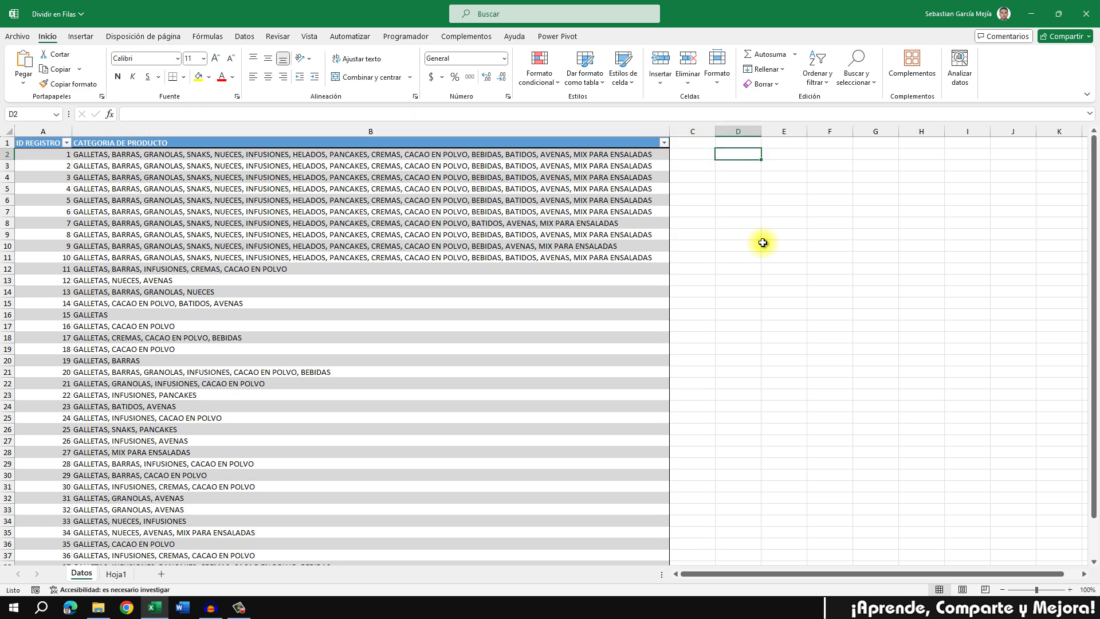
pyautogui.write('GALLETA')
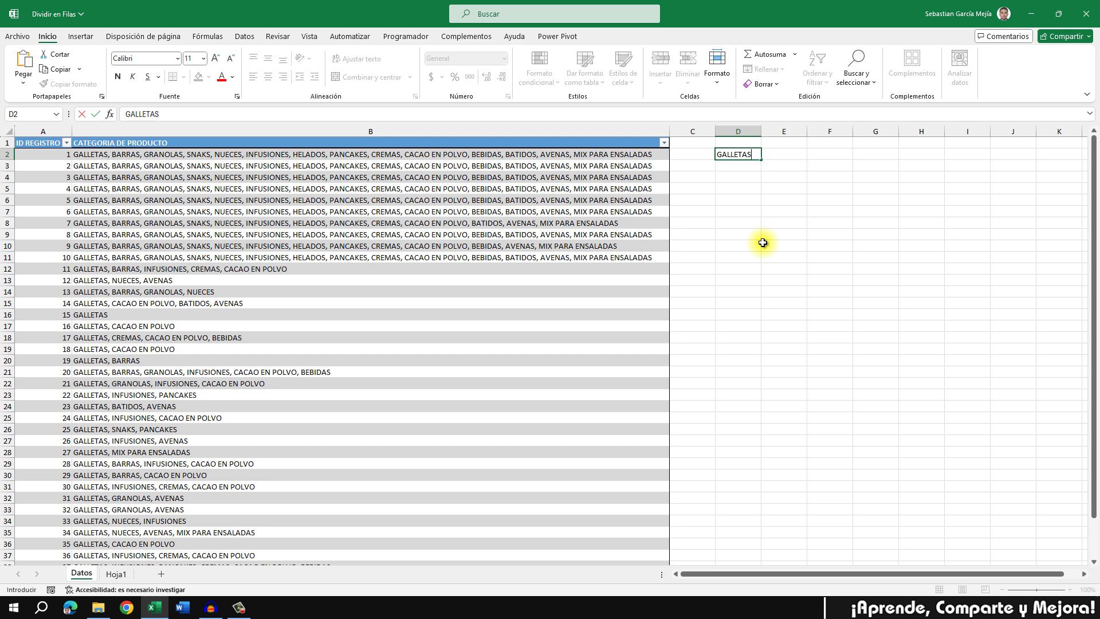
pyautogui.write('S')
pyautogui.press('Return')
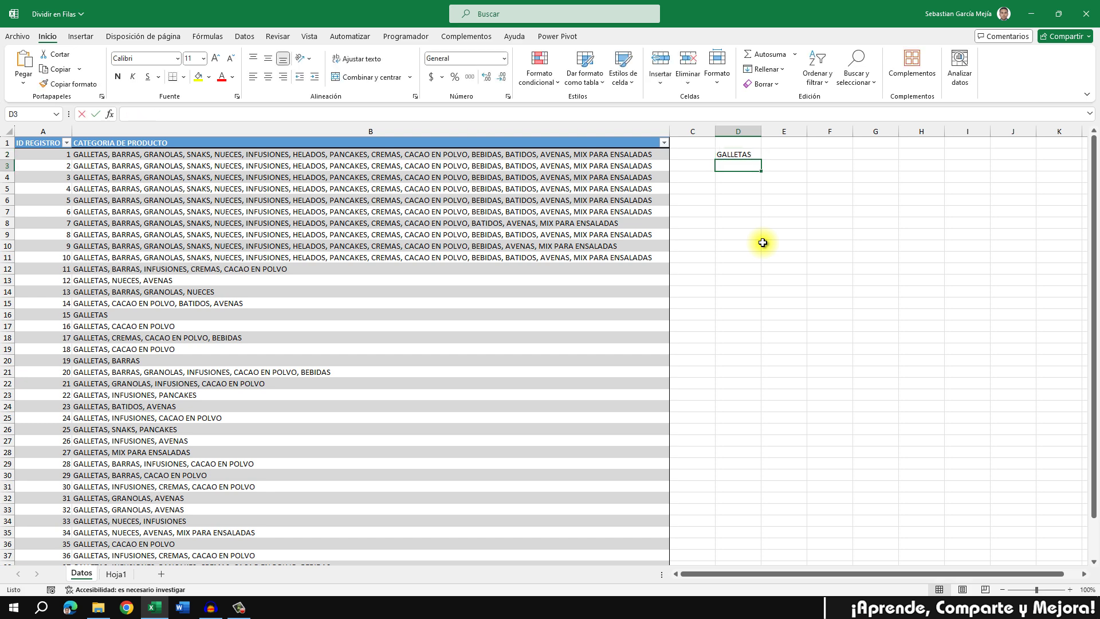
pyautogui.write('BARRAS')
pyautogui.press('Return')
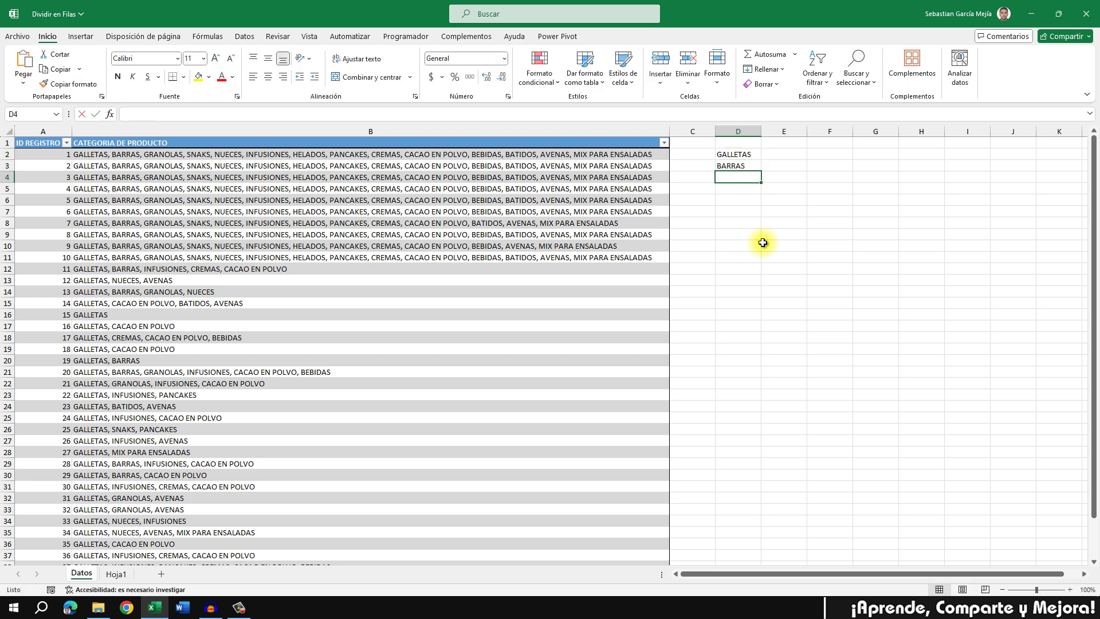
pyautogui.write('GRANO')
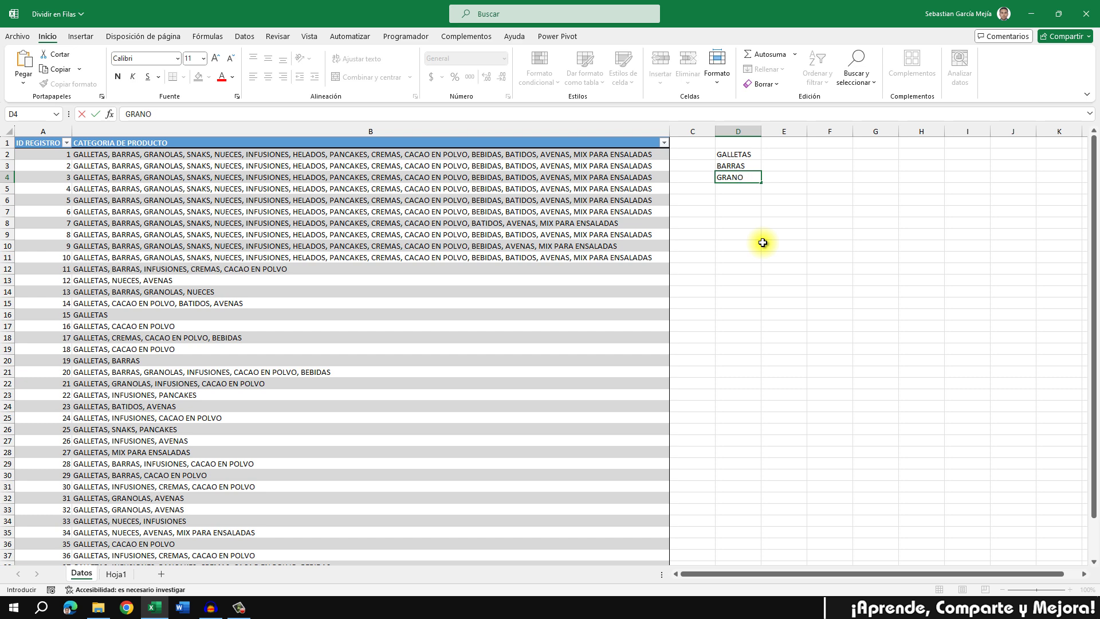
pyautogui.write('LAS')
pyautogui.press('Return')
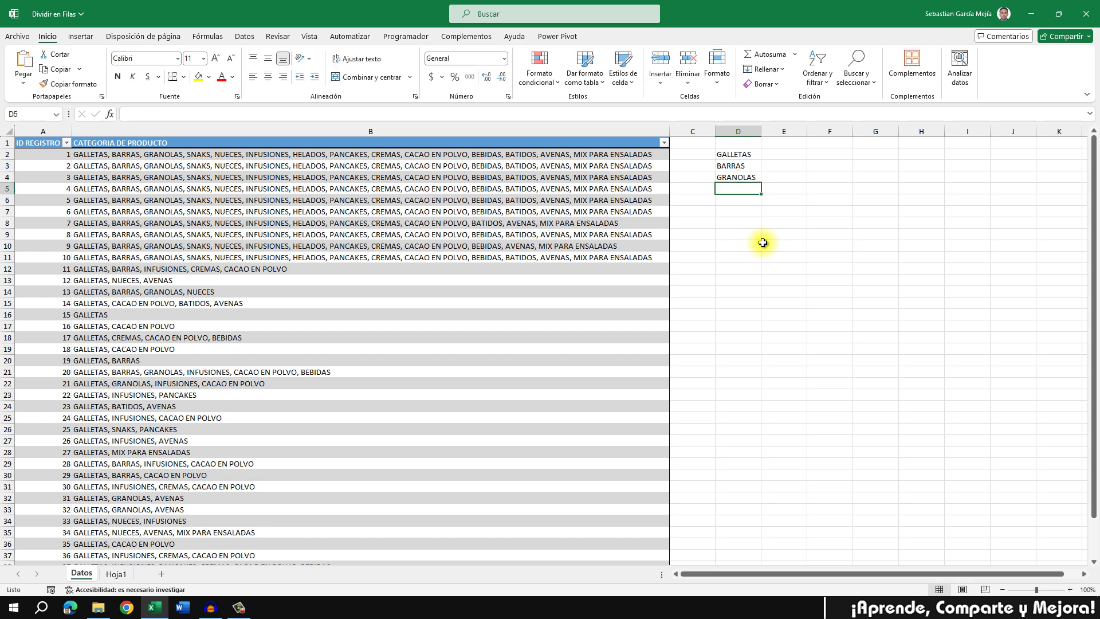
# Step: Compare records 1 and 2 with the samples, then delete the sample words from column D
pyautogui.click(567, 155)
pyautogui.moveTo(599, 155); pyautogui.dragTo(743, 154)
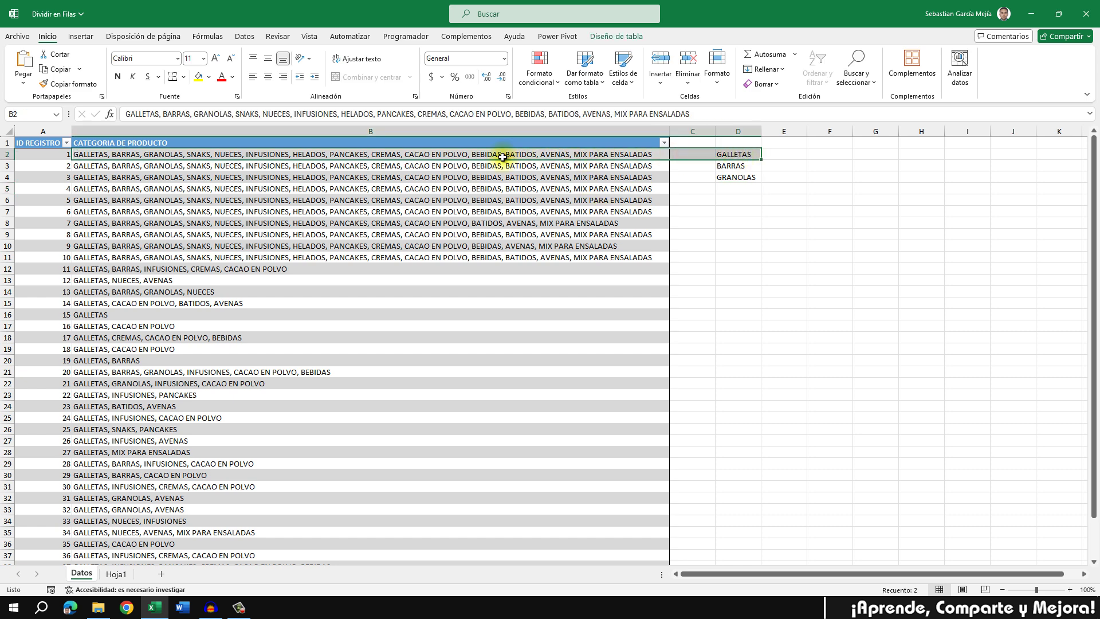
pyautogui.click(472, 166)
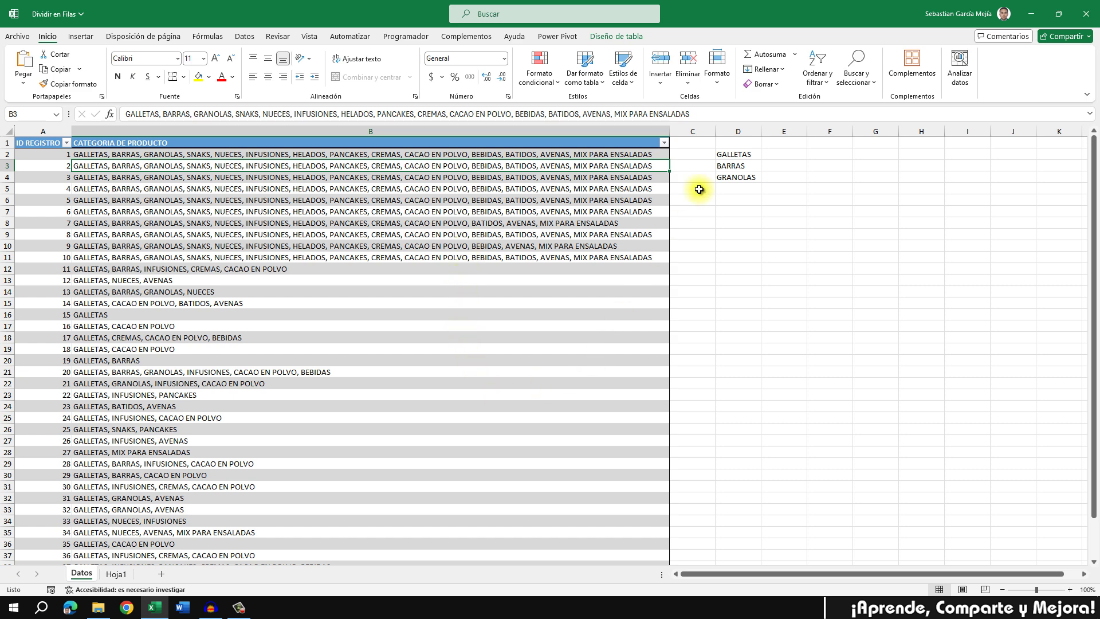
pyautogui.moveTo(734, 155); pyautogui.dragTo(737, 200)
pyautogui.press('Delete')
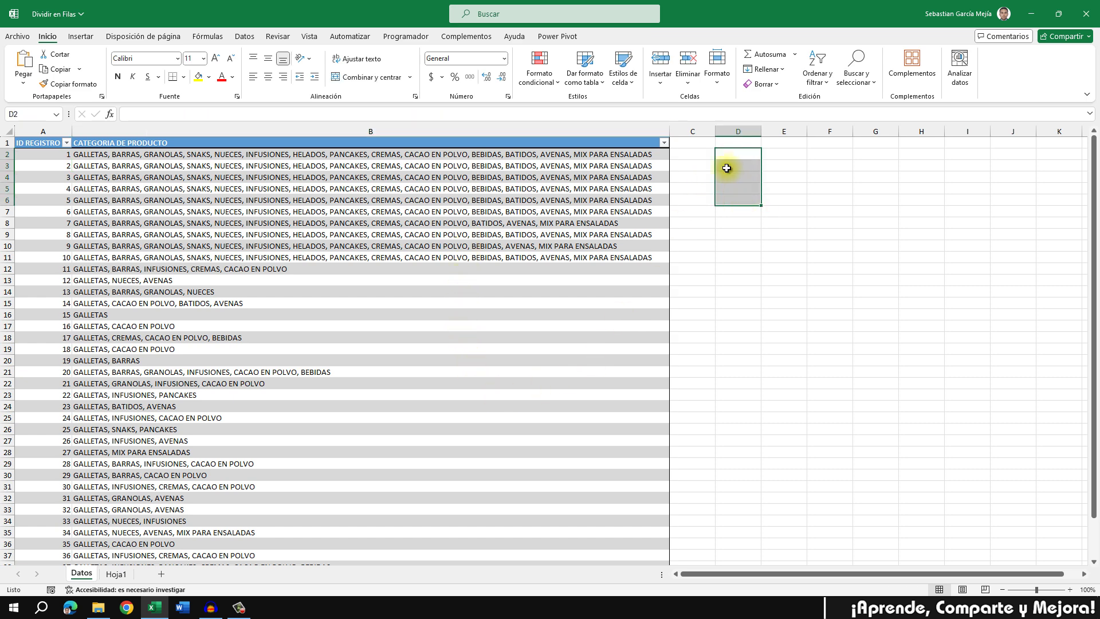
pyautogui.click(717, 154)
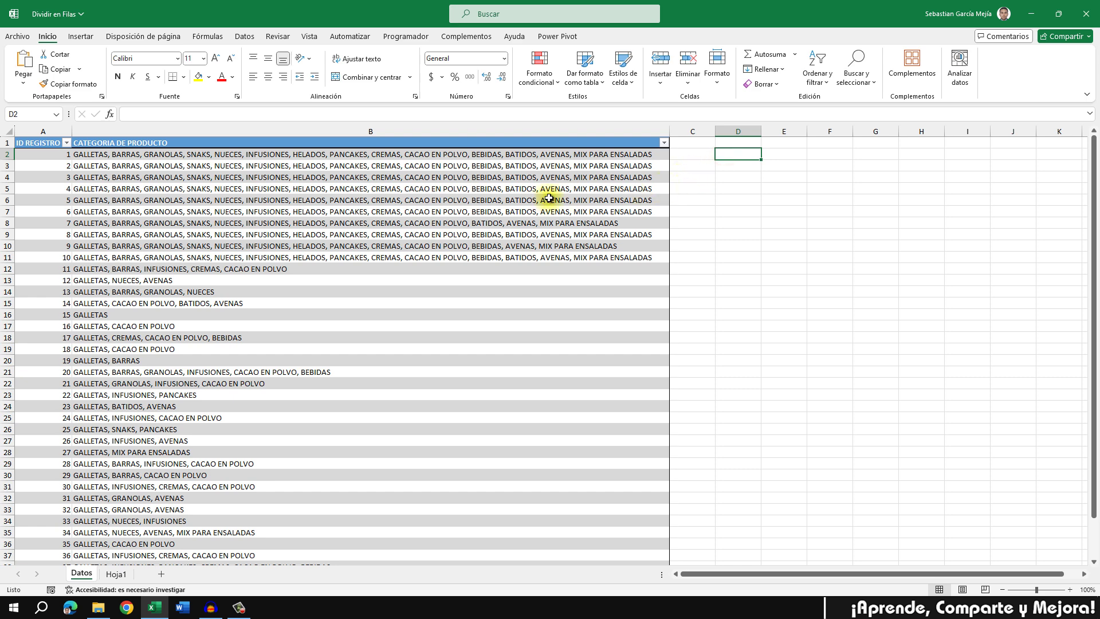
pyautogui.click(690, 158)
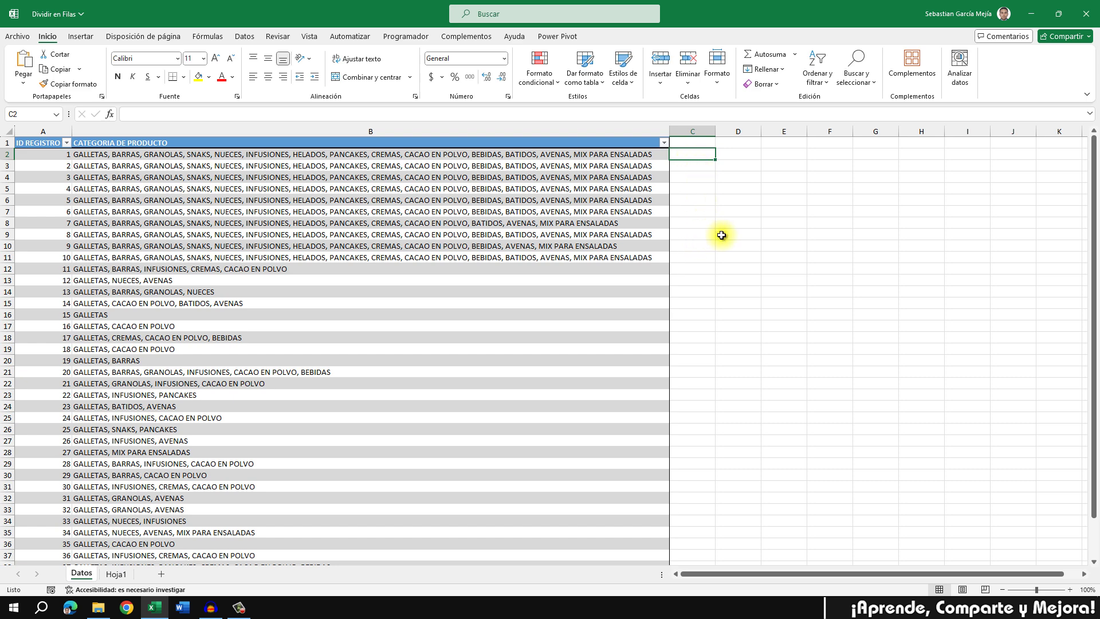
# Step: Recheck records 11 and 1, then load the table into Power Query with De una tabla o rango
pyautogui.scroll(-3, 420, 294)
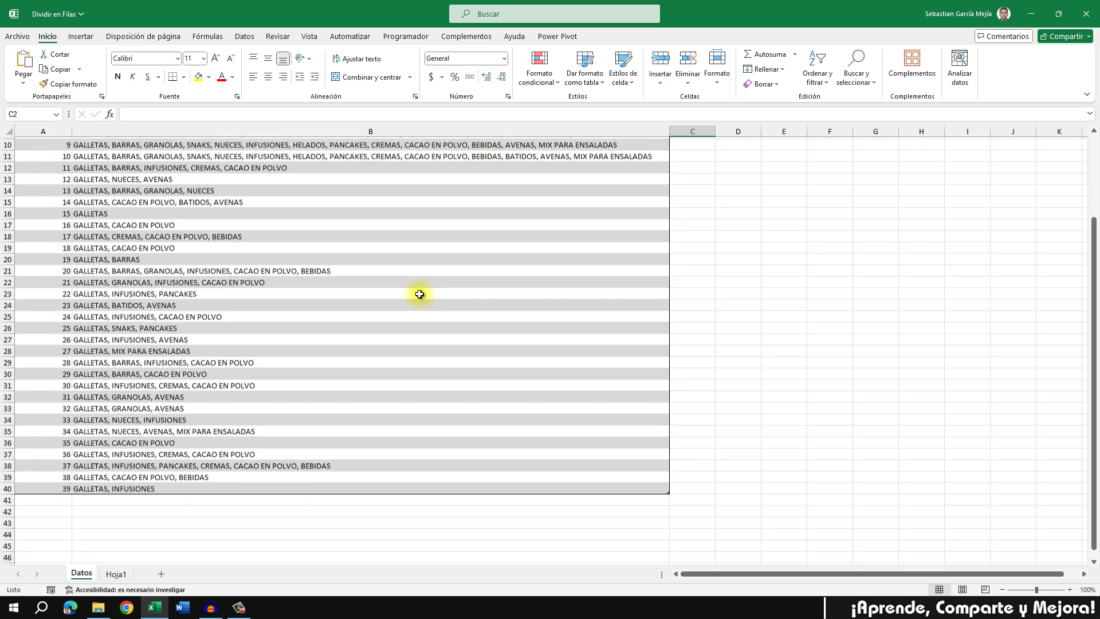
pyautogui.scroll(2, 364, 379)
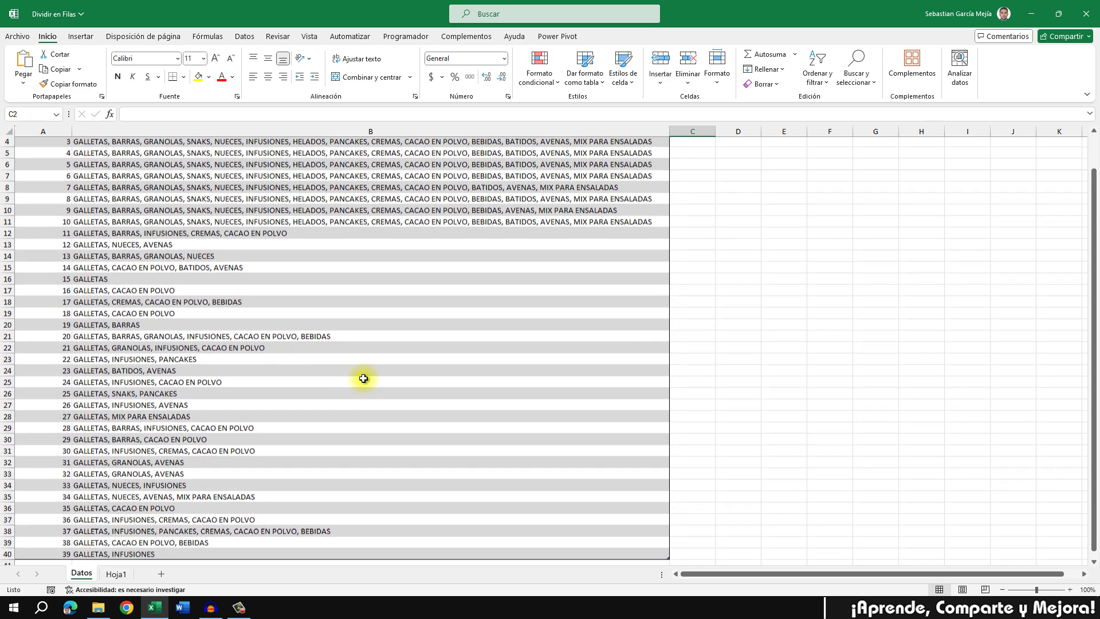
pyautogui.scroll(1, 363, 378)
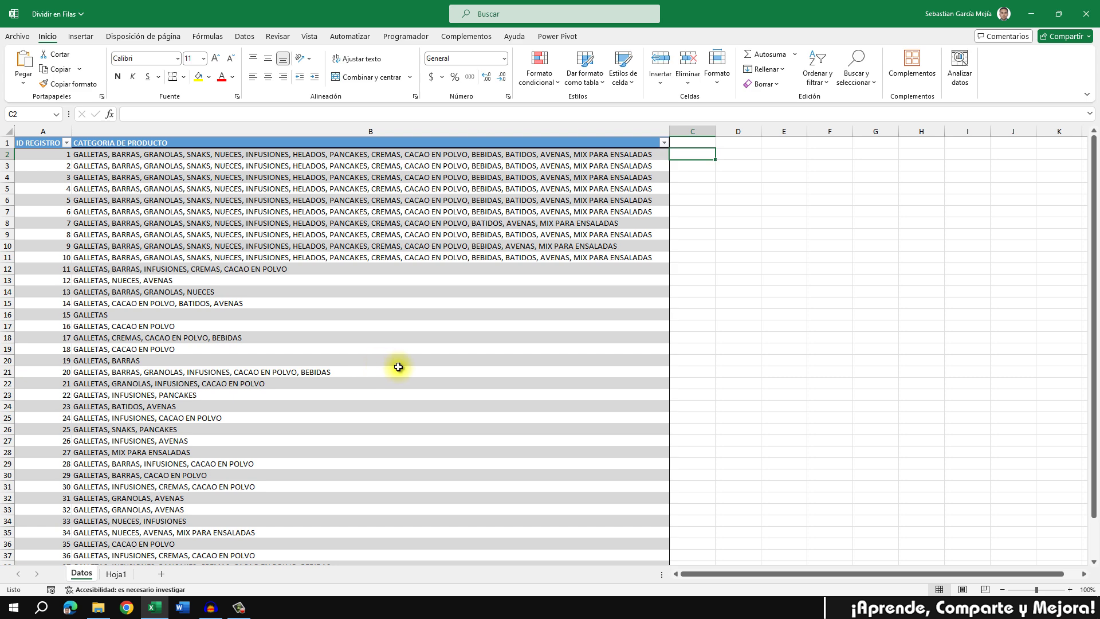
pyautogui.click(336, 141)
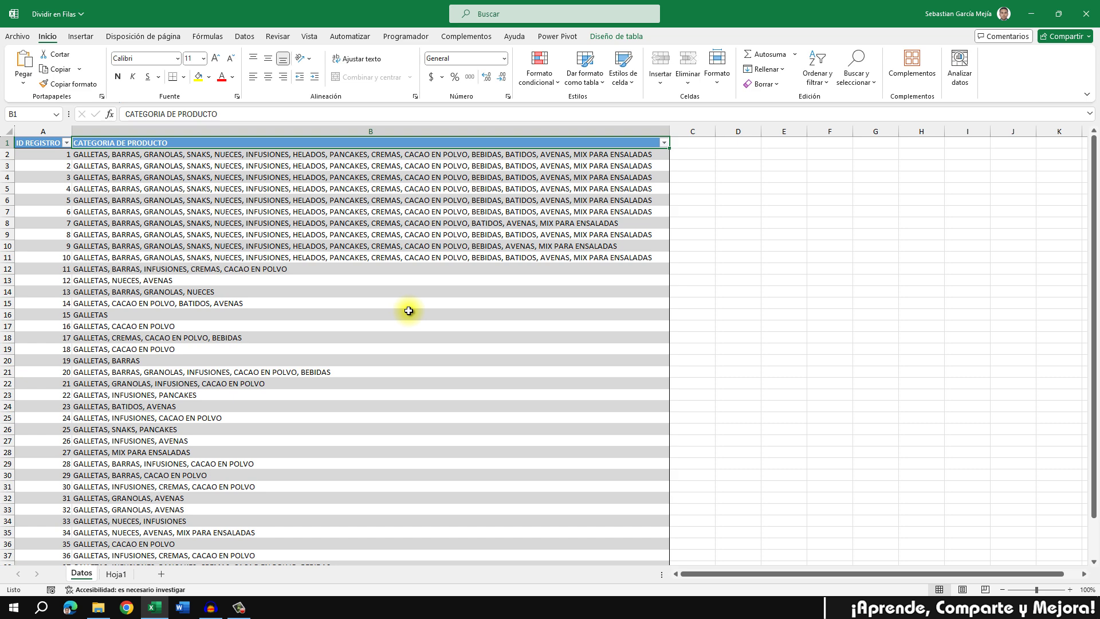
pyautogui.click(318, 270)
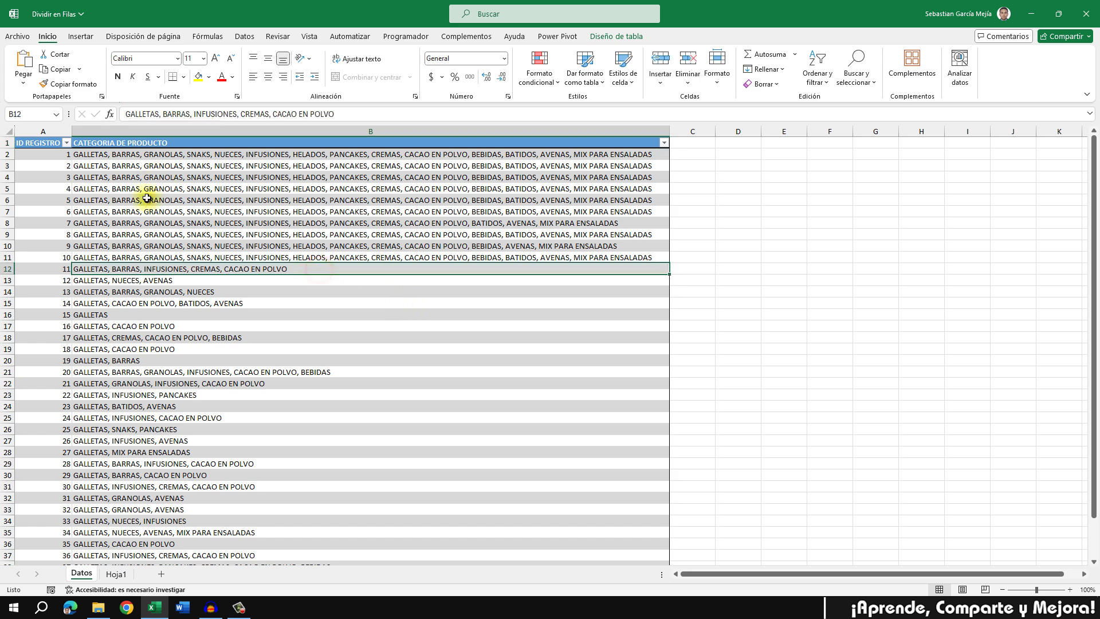
pyautogui.click(201, 154)
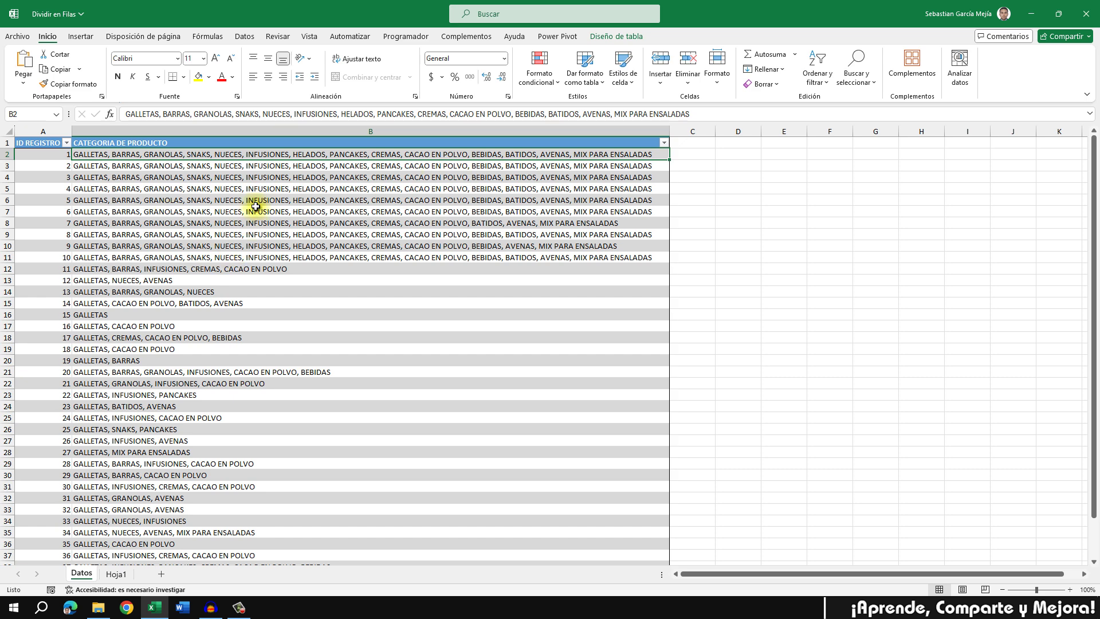
pyautogui.click(245, 37)
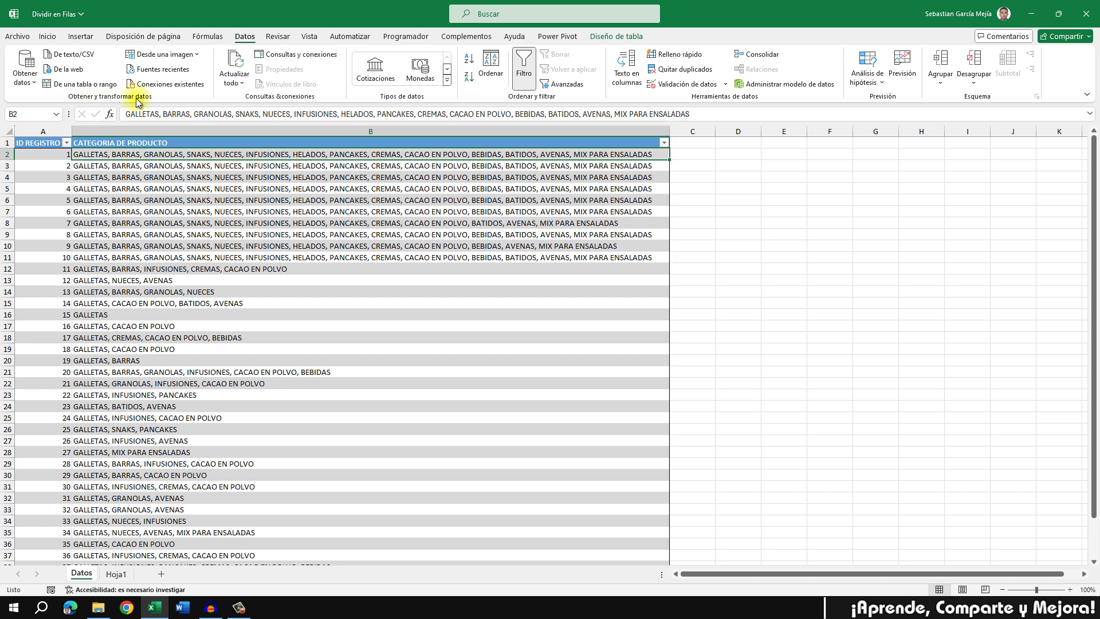
pyautogui.click(94, 86)
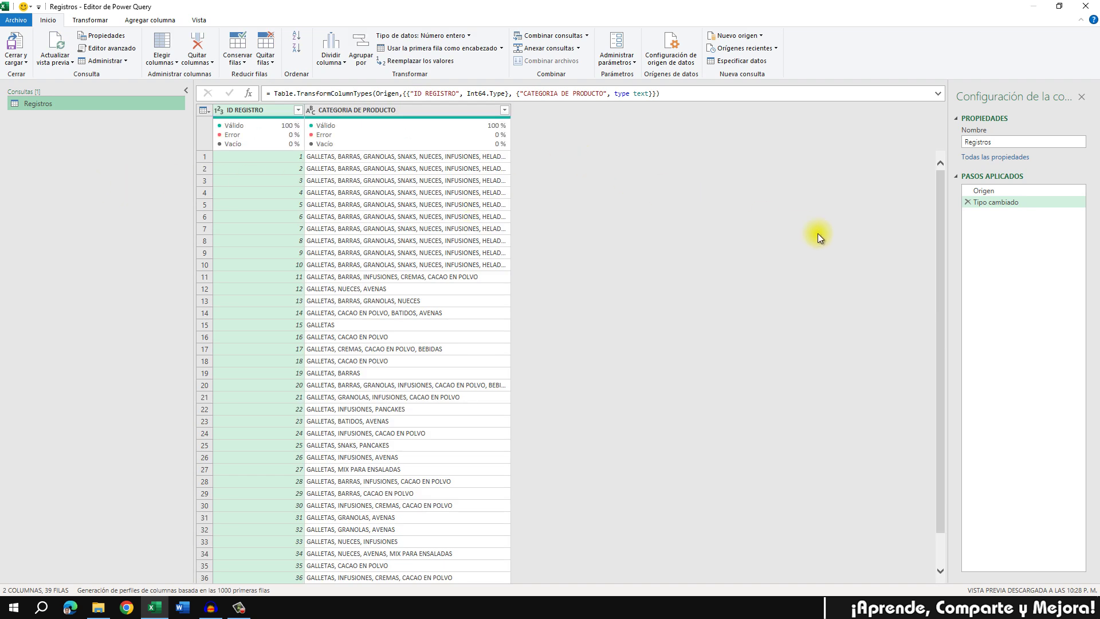
# Step: Delete the Tipo cambiado step, keeping only Origen, and select the CATEGORIA DE PRODUCTO column
pyautogui.click(1003, 192)
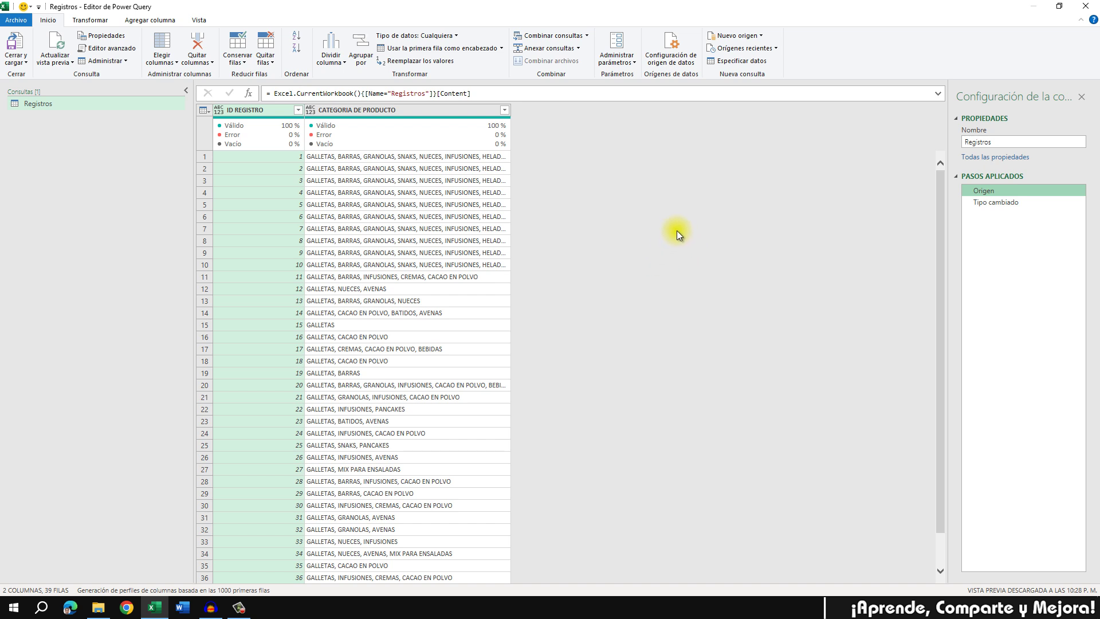
pyautogui.click(1020, 204)
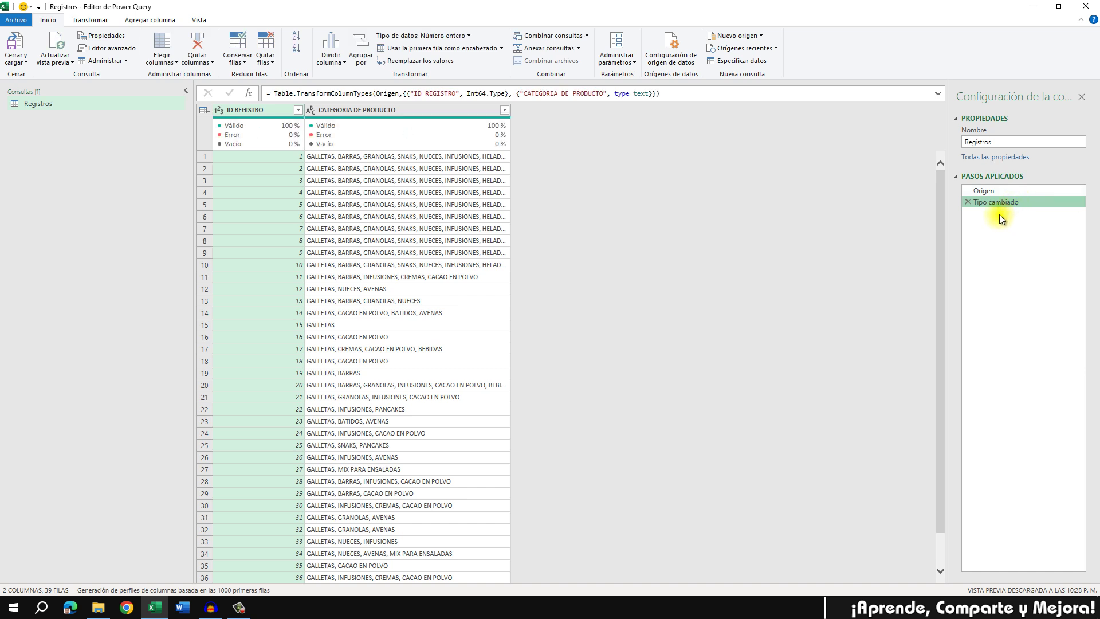
pyautogui.click(968, 202)
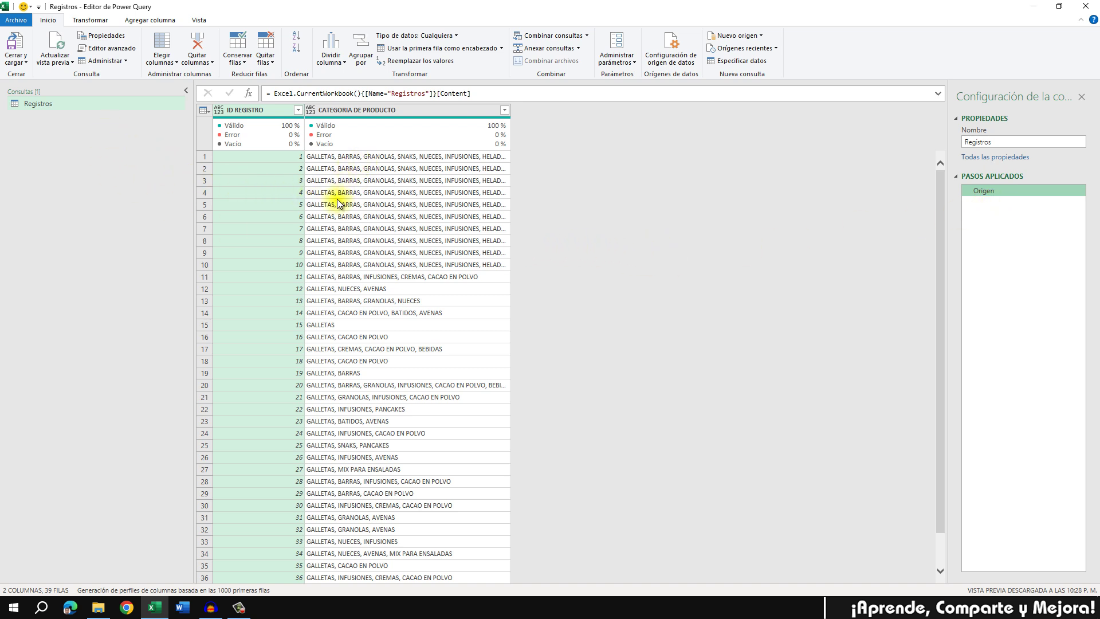
pyautogui.click(421, 111)
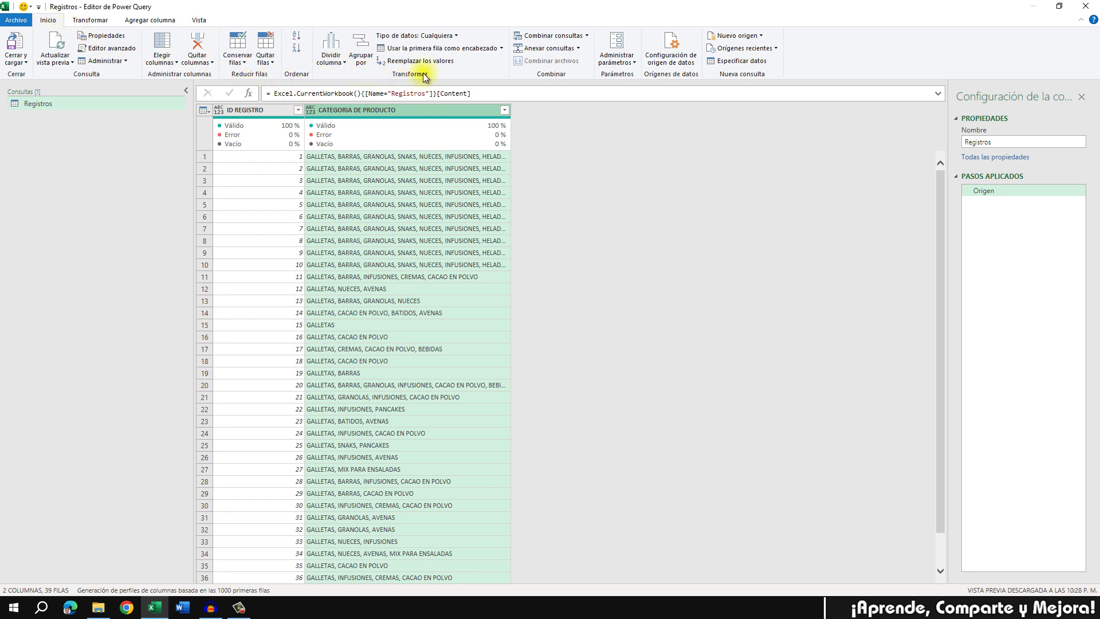
# Step: Choose Dividir columna > Por delimitador for the CATEGORIA DE PRODUCTO column
pyautogui.click(332, 64)
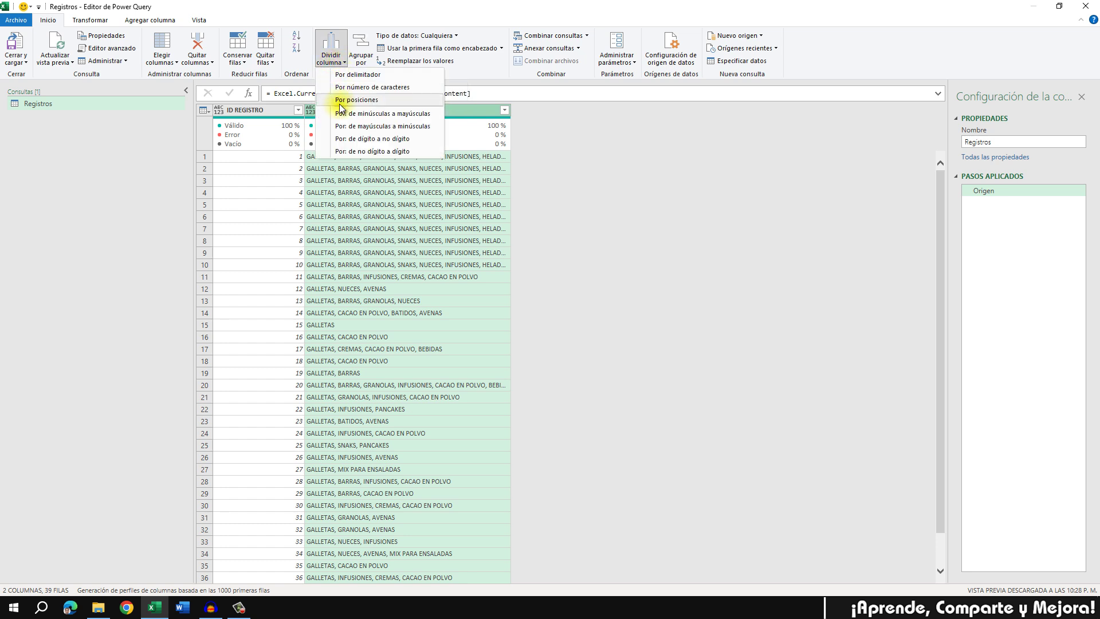
pyautogui.click(408, 77)
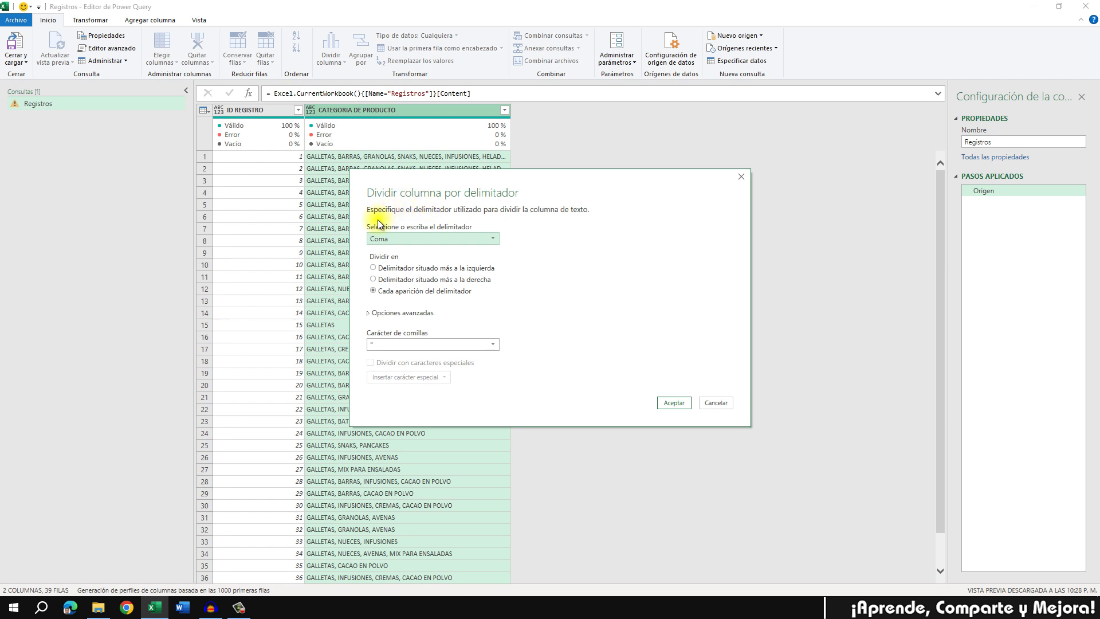
# Step: Set the split to Coma at each occurrence, dividing into Filas under advanced options
pyautogui.click(491, 239)
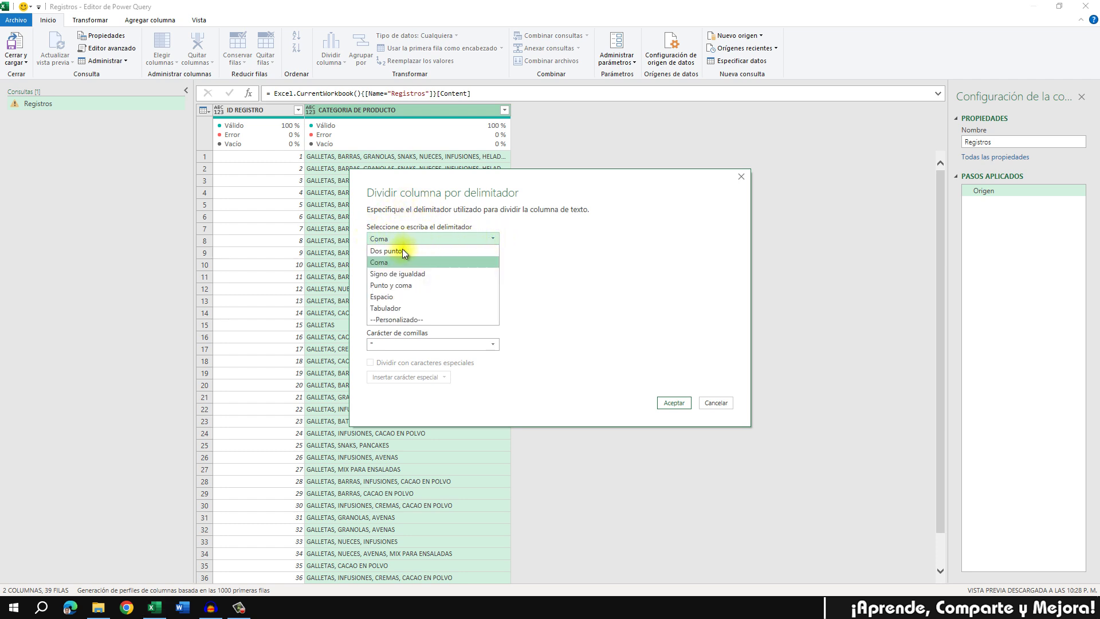
pyautogui.click(384, 264)
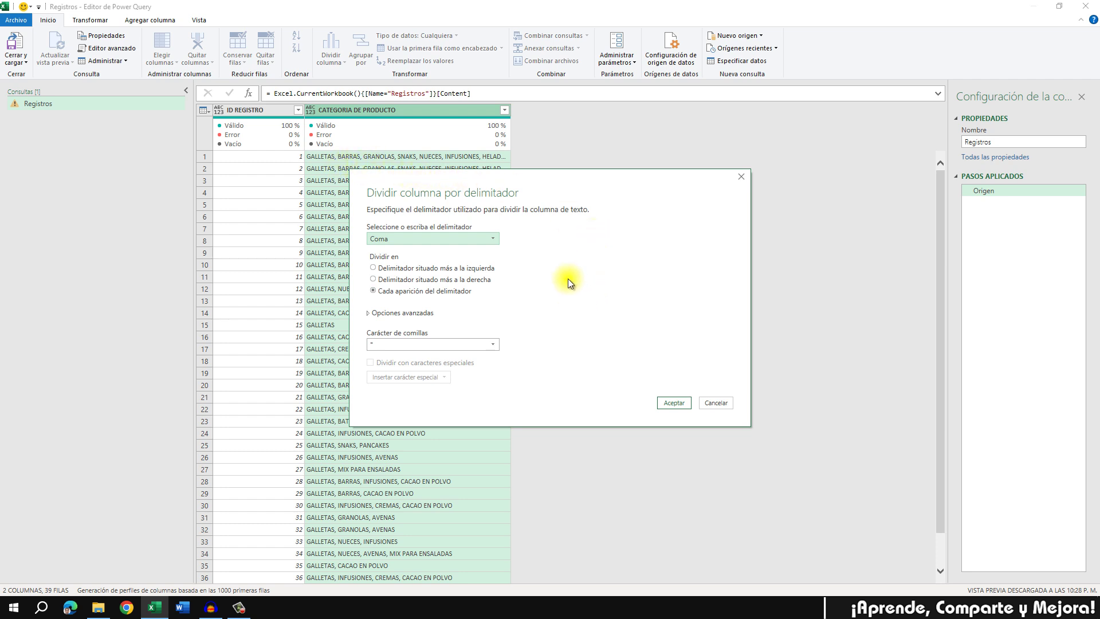
pyautogui.click(372, 315)
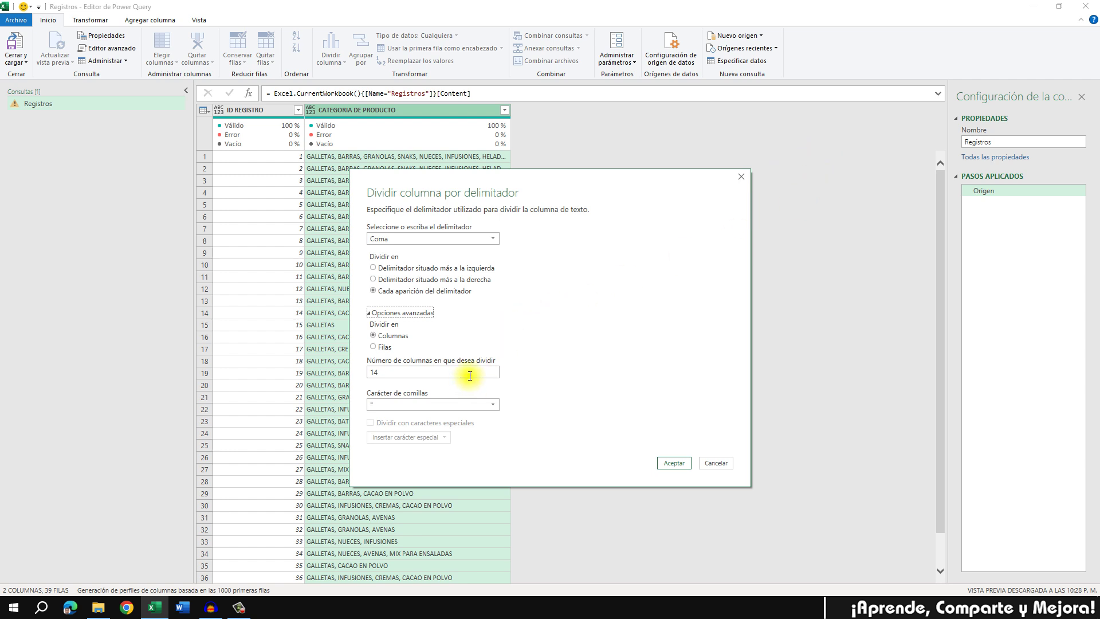
pyautogui.click(372, 347)
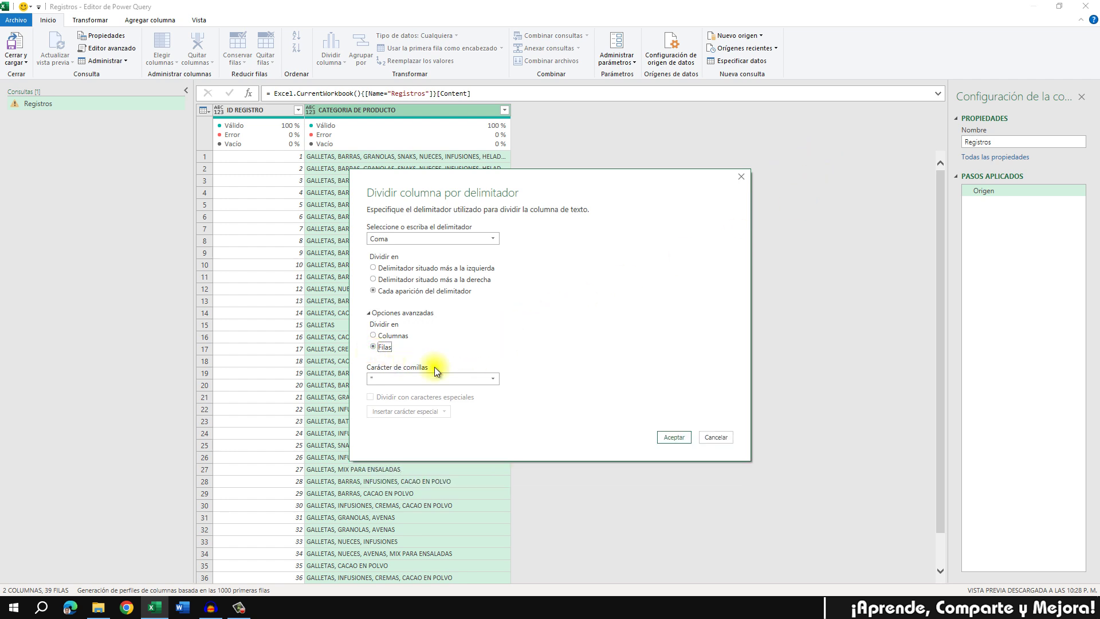
# Step: Apply the comma split, giving 233 rows with one category each
pyautogui.click(674, 437)
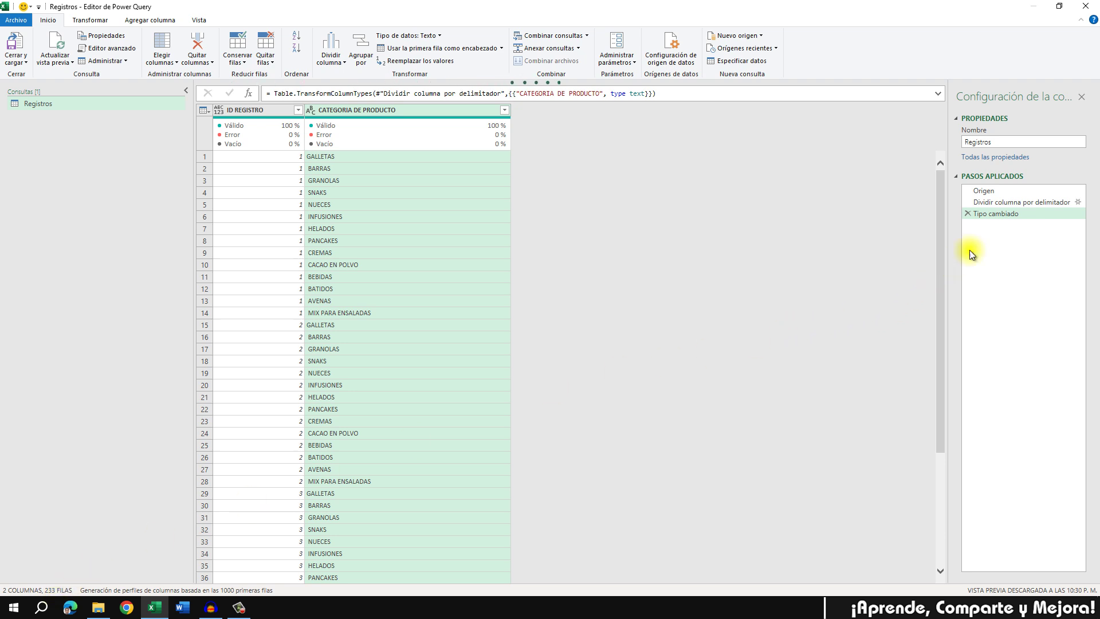
pyautogui.click(1020, 201)
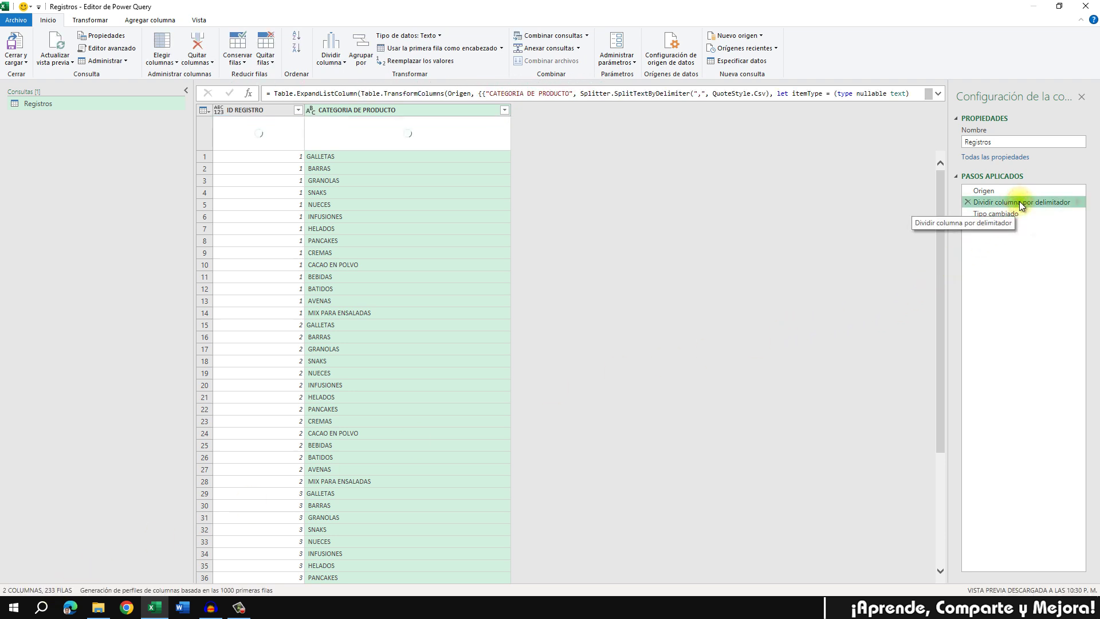
pyautogui.click(1013, 192)
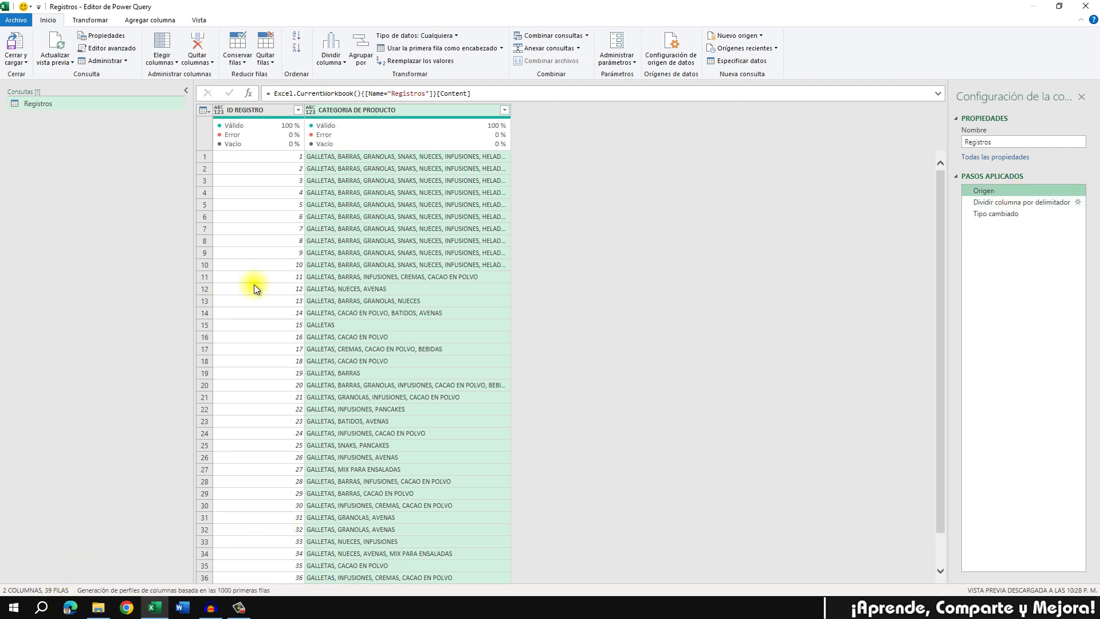
pyautogui.click(1015, 212)
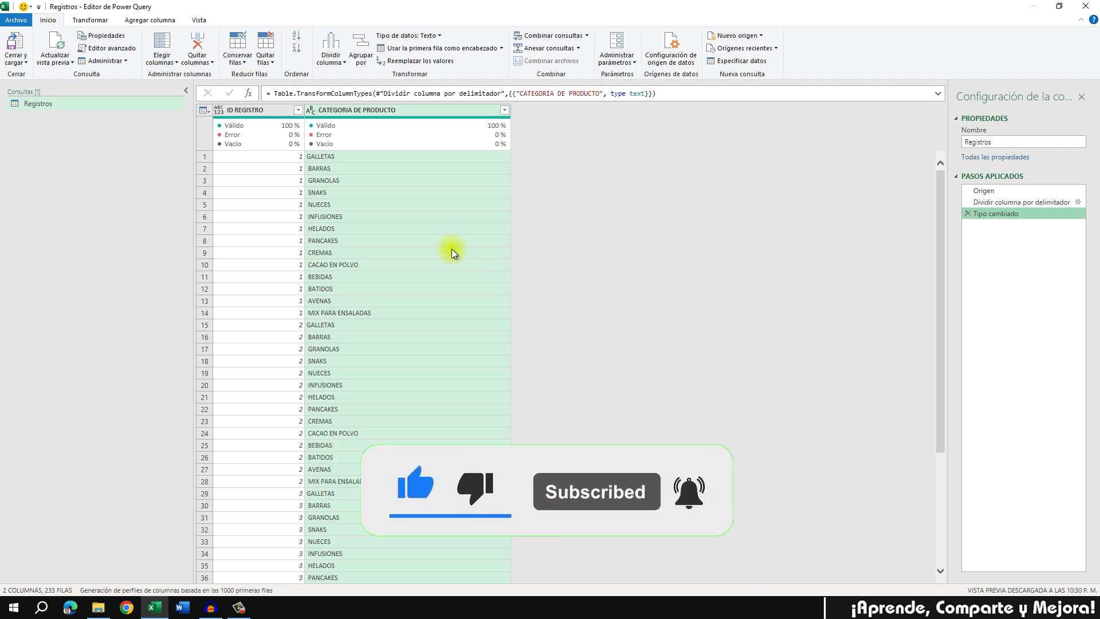
pyautogui.click(368, 112)
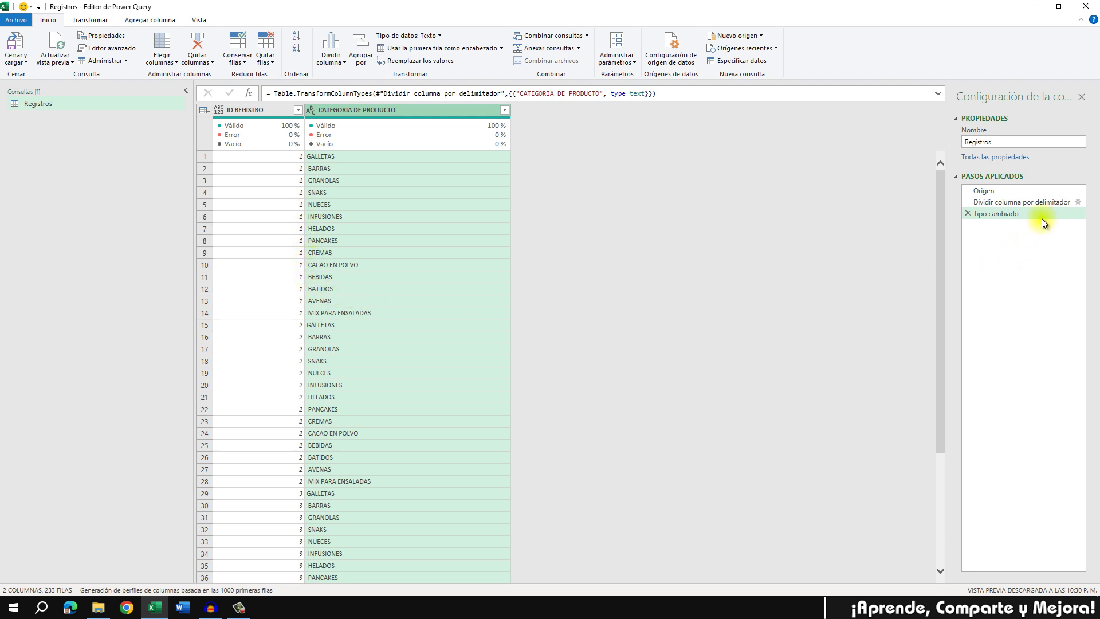
pyautogui.click(1036, 195)
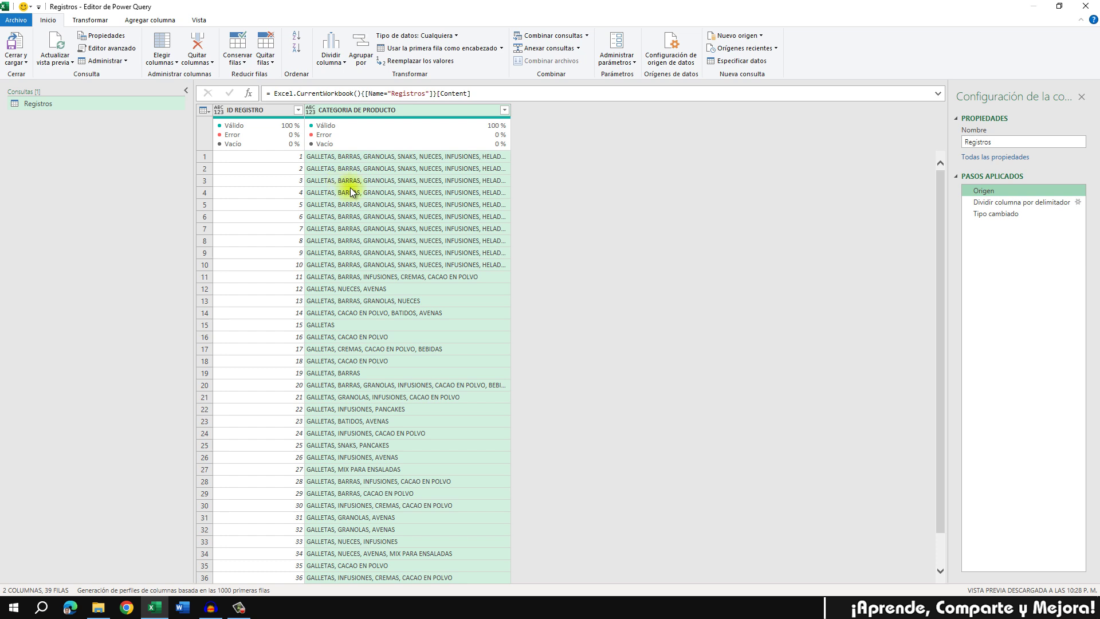
pyautogui.click(1024, 204)
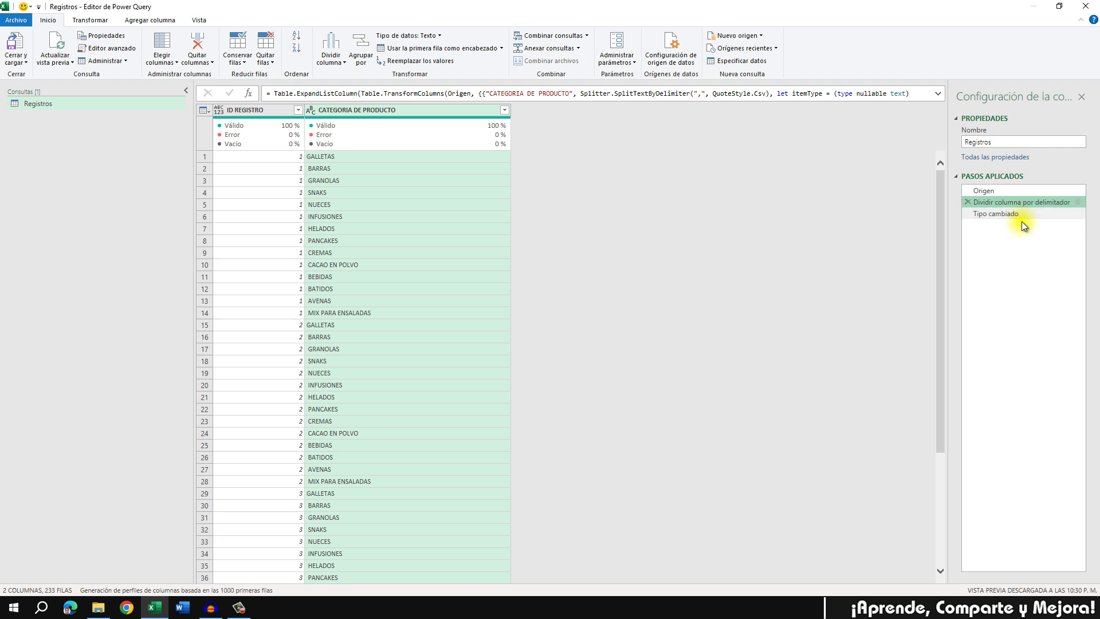
pyautogui.click(1077, 203)
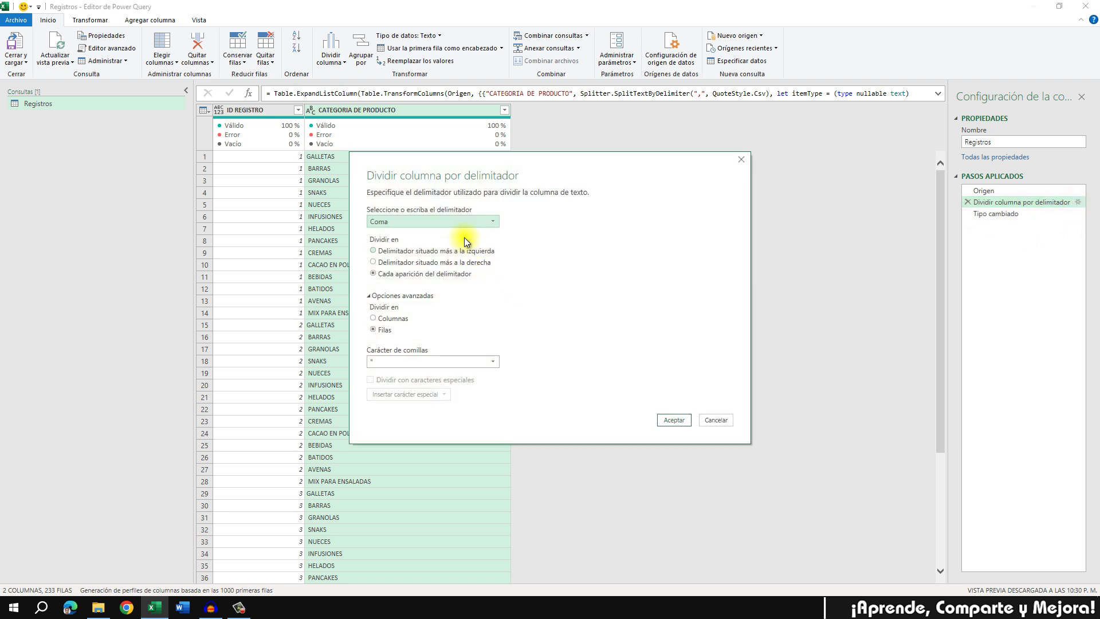
pyautogui.click(460, 222)
pyautogui.click(416, 299)
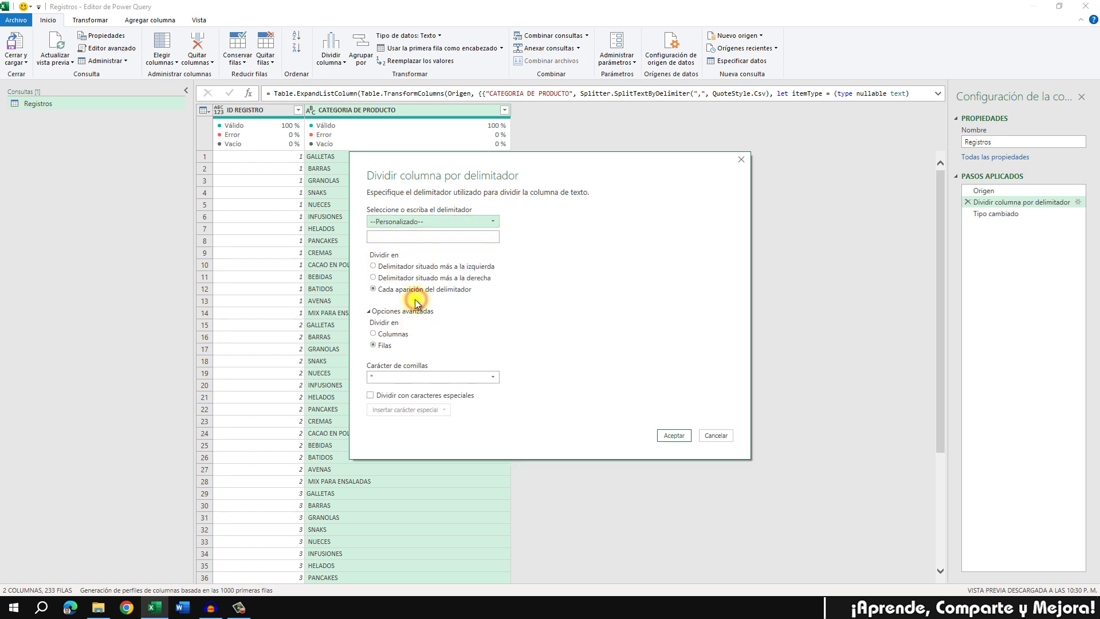
pyautogui.click(392, 237)
pyautogui.write(',')
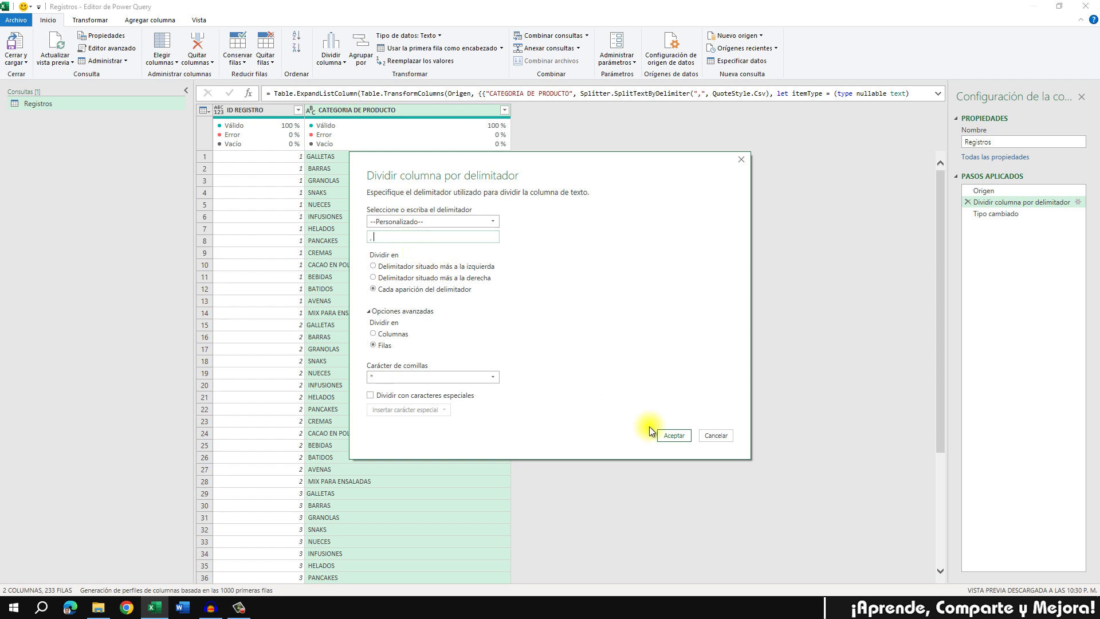
pyautogui.click(672, 437)
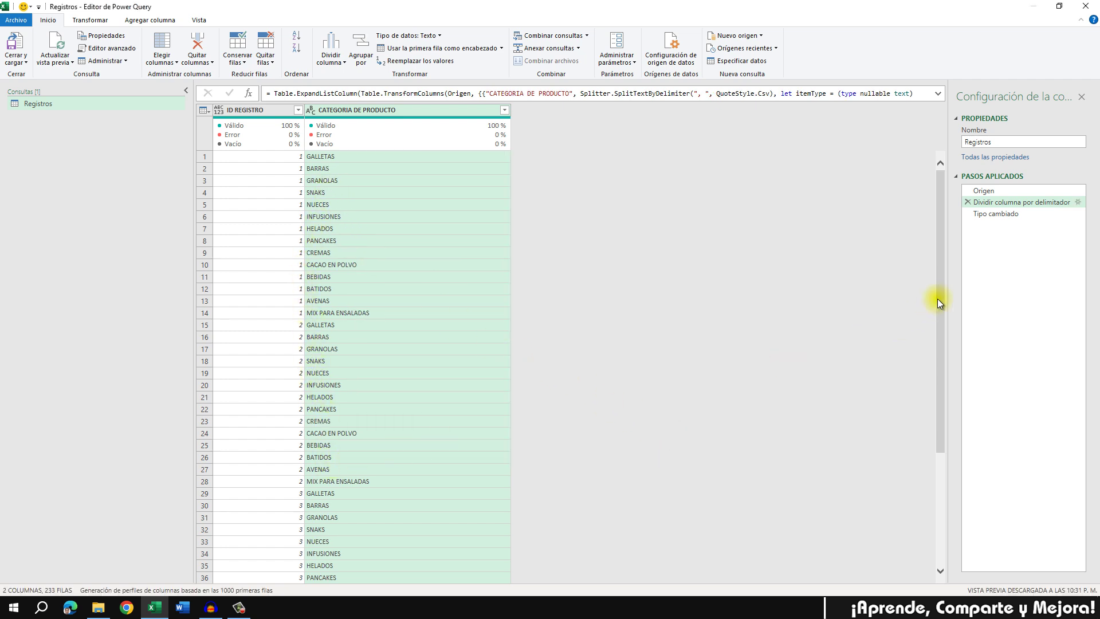
pyautogui.click(1075, 201)
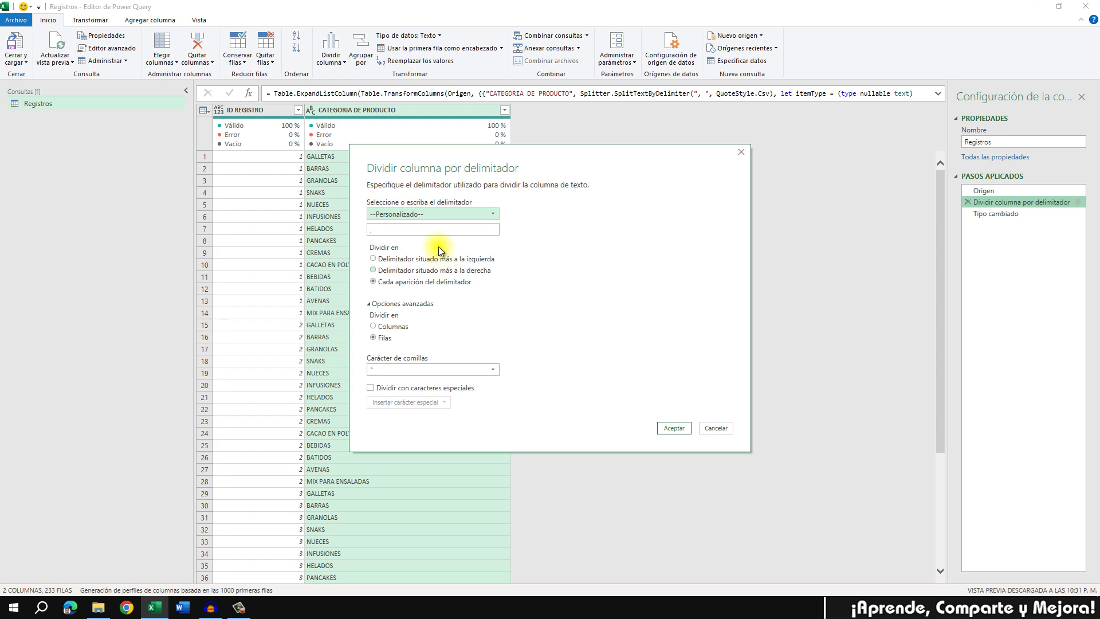
pyautogui.click(432, 216)
pyautogui.click(417, 235)
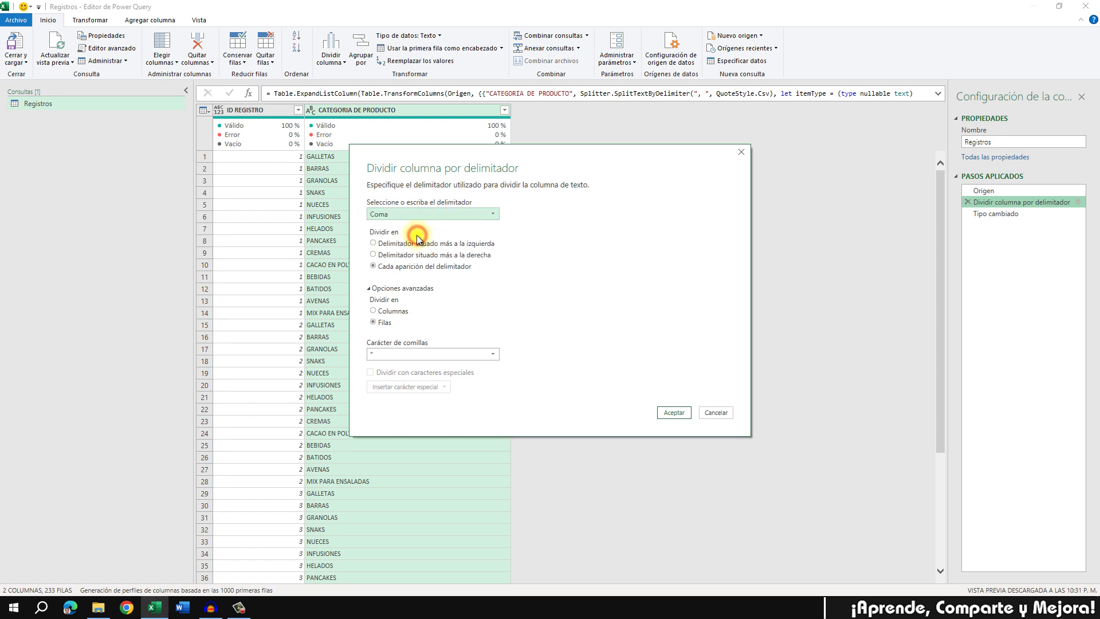
pyautogui.click(674, 413)
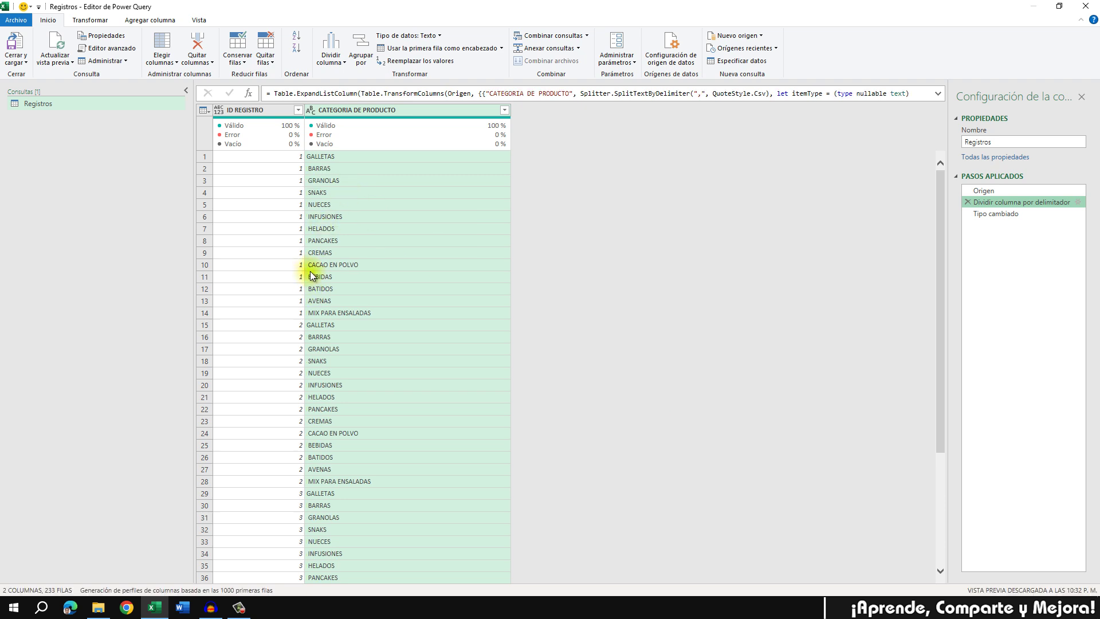
# Step: Trim CATEGORIA DE PRODUCTO text and move the Texto recortado step before Tipo cambiado
pyautogui.click(1013, 214)
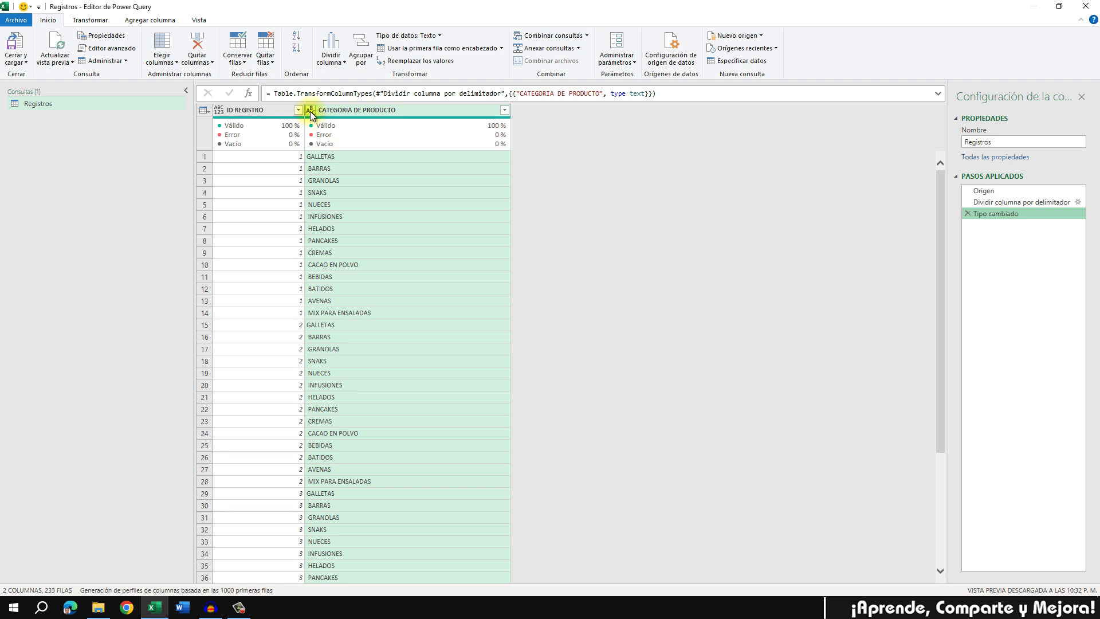
pyautogui.rightClick(340, 113)
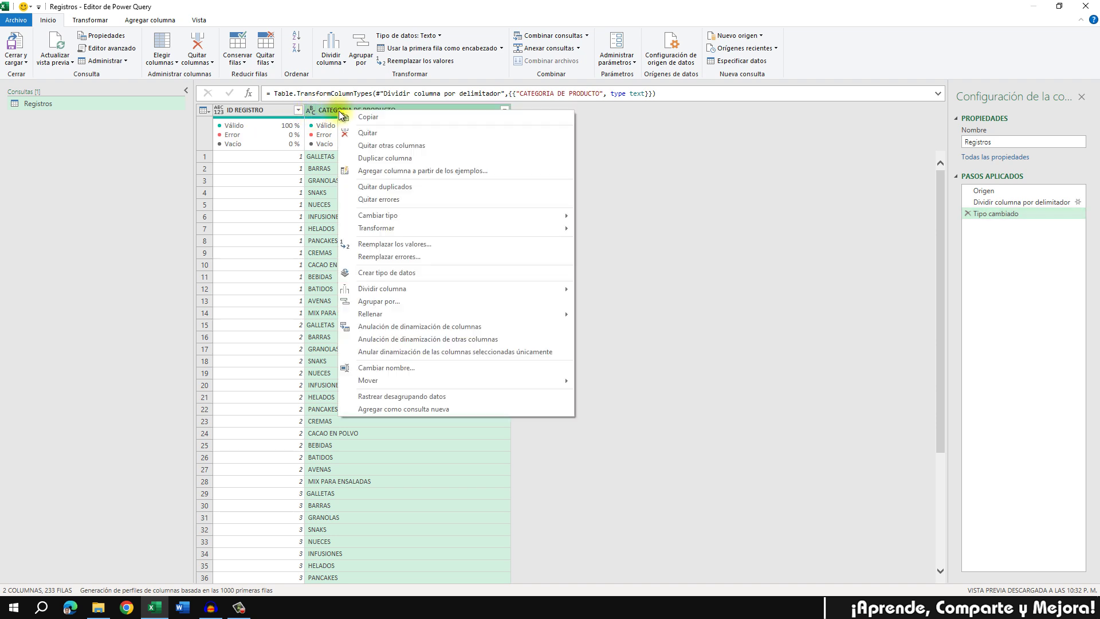
pyautogui.moveTo(376, 229)
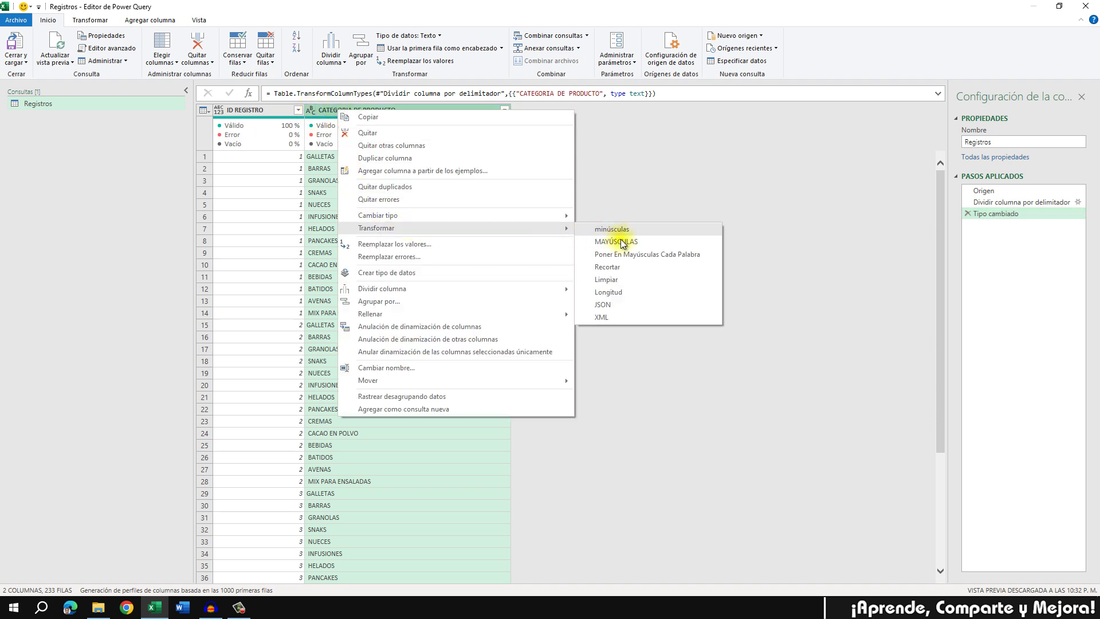
pyautogui.click(613, 267)
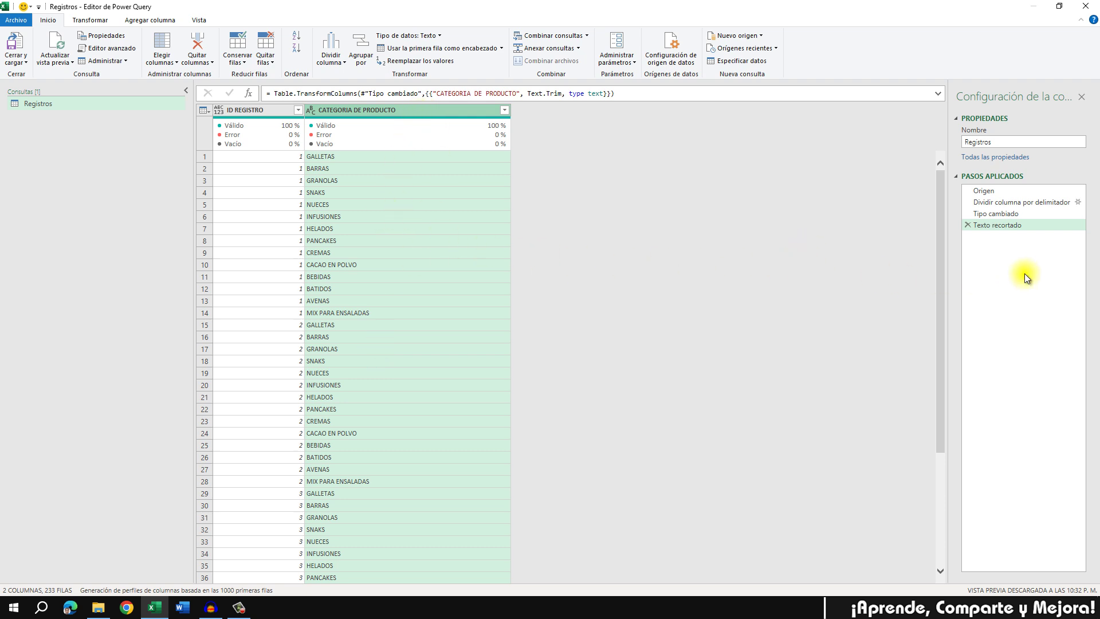
pyautogui.moveTo(1012, 225); pyautogui.dragTo(1022, 209)
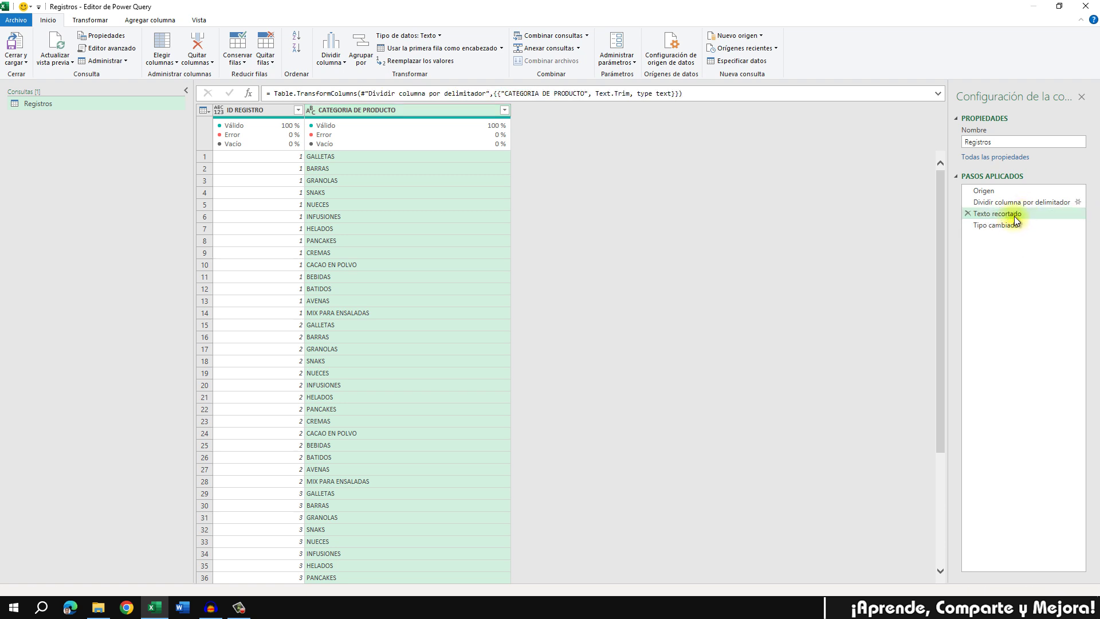
pyautogui.click(1009, 224)
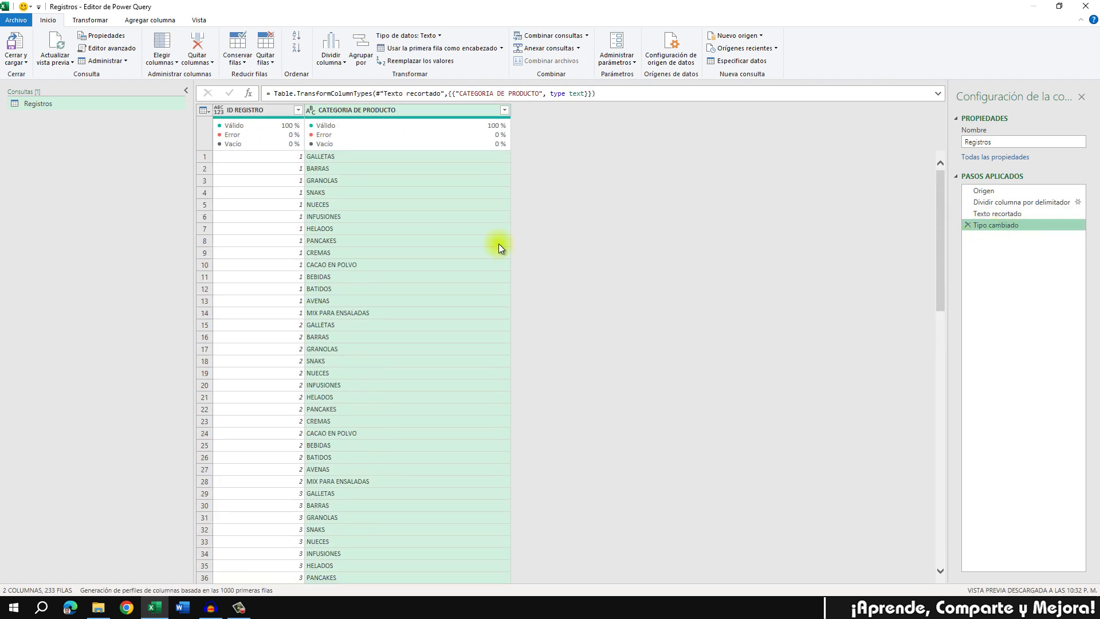
# Step: Set ID REGISTRO to Número entero, then compare Origen's comma lists with the trimmed rows
pyautogui.click(220, 111)
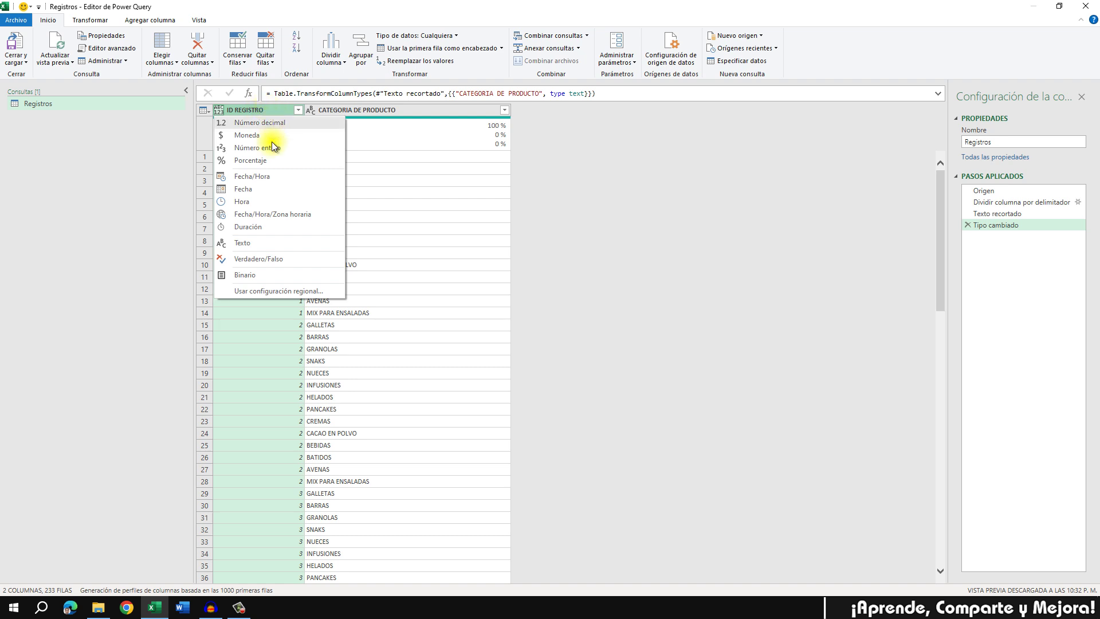
pyautogui.click(285, 150)
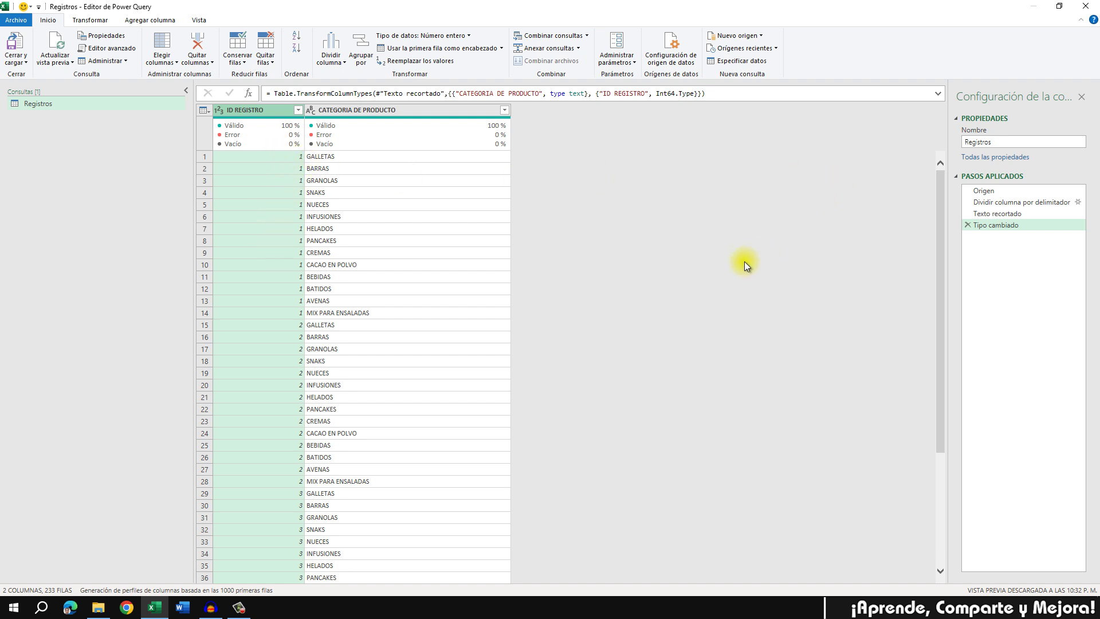
pyautogui.click(1026, 192)
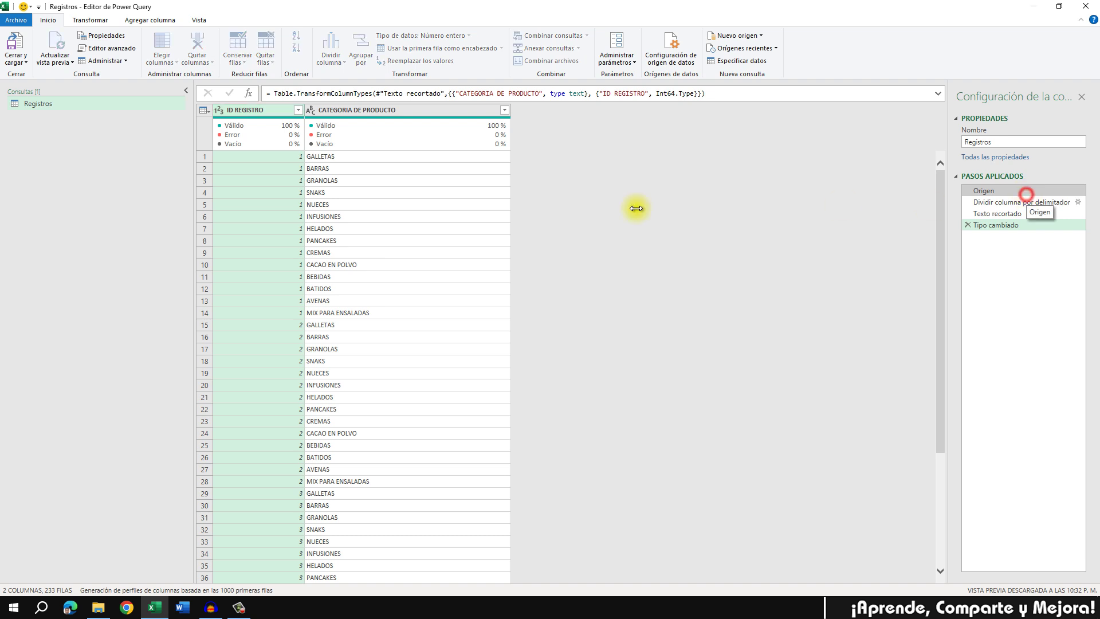
pyautogui.click(409, 157)
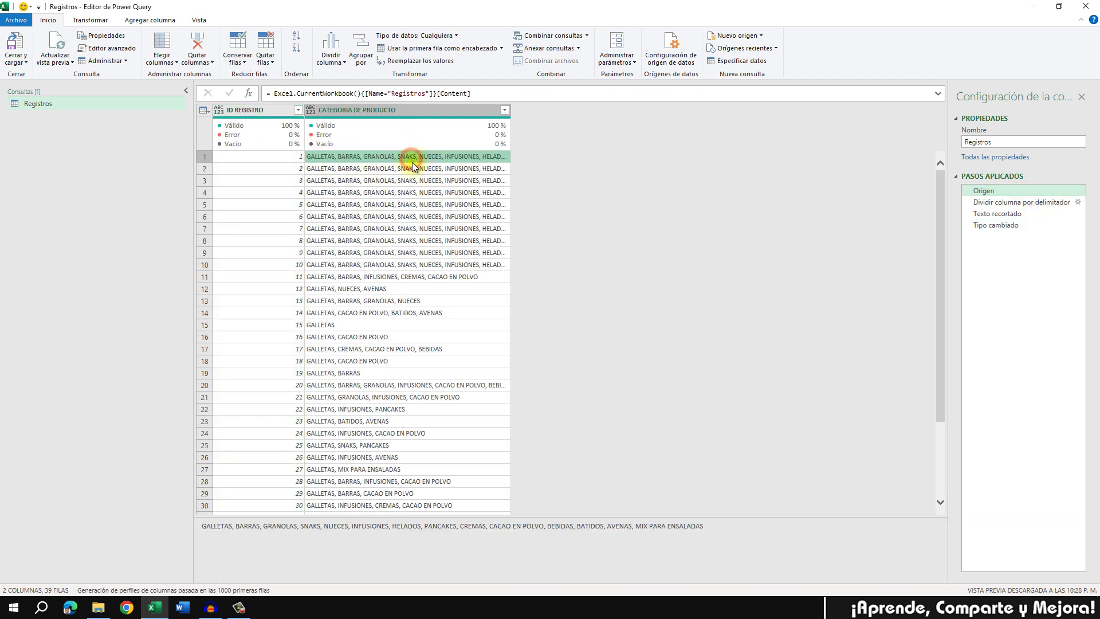
pyautogui.moveTo(203, 526); pyautogui.dragTo(704, 526)
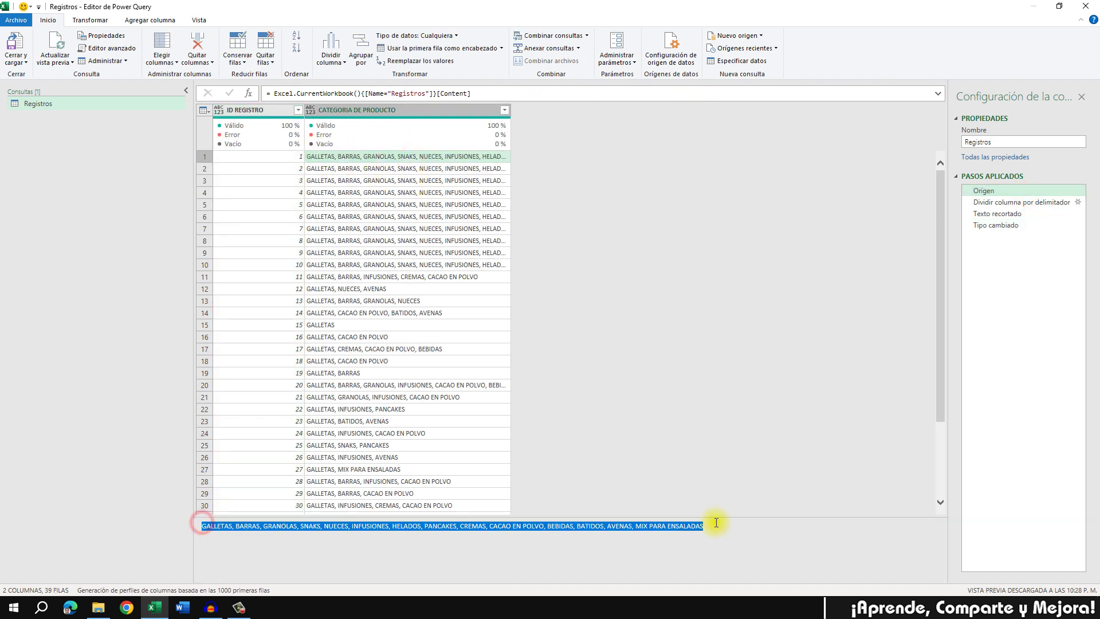
pyautogui.click(1012, 203)
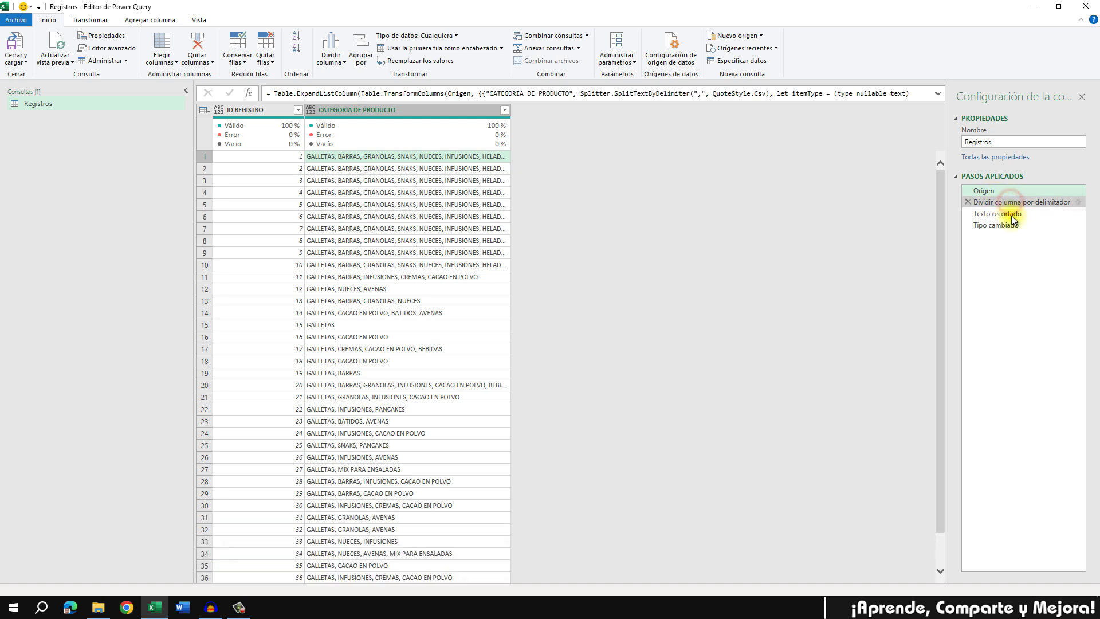
pyautogui.click(999, 214)
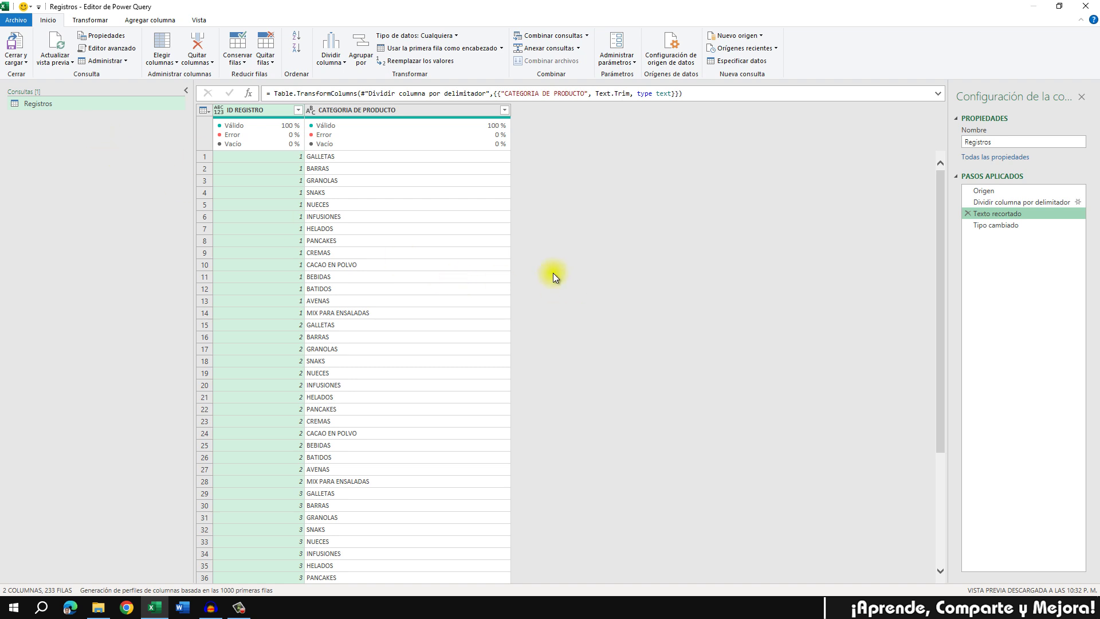
# Step: Use Cerrar y cargar en to load Registros as an Informe de tabla dinámica on a new worksheet
pyautogui.click(27, 67)
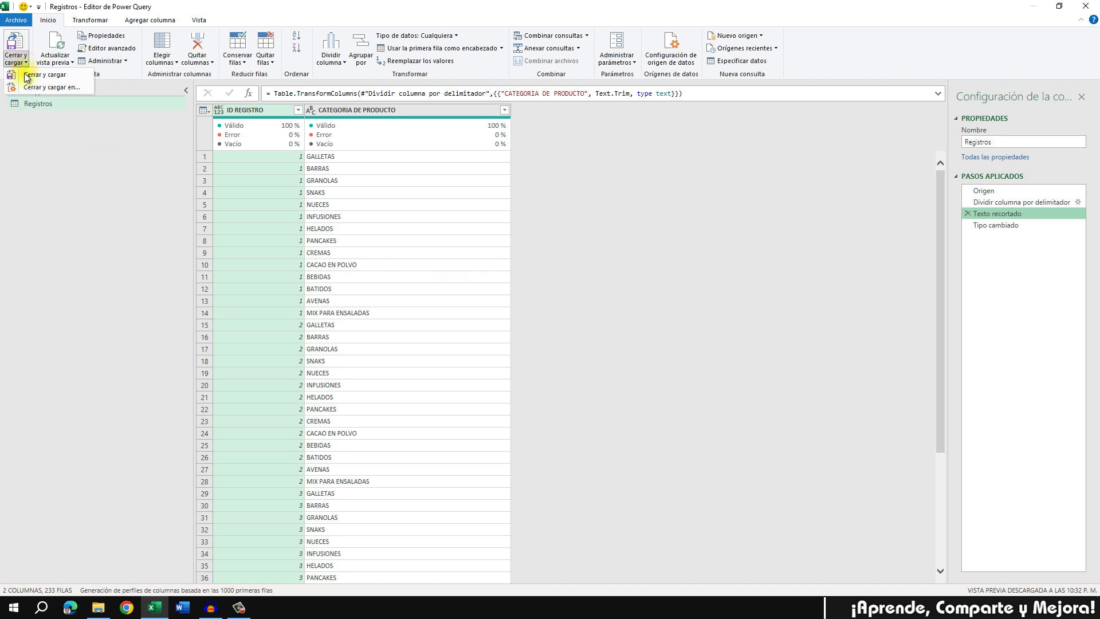
pyautogui.click(84, 93)
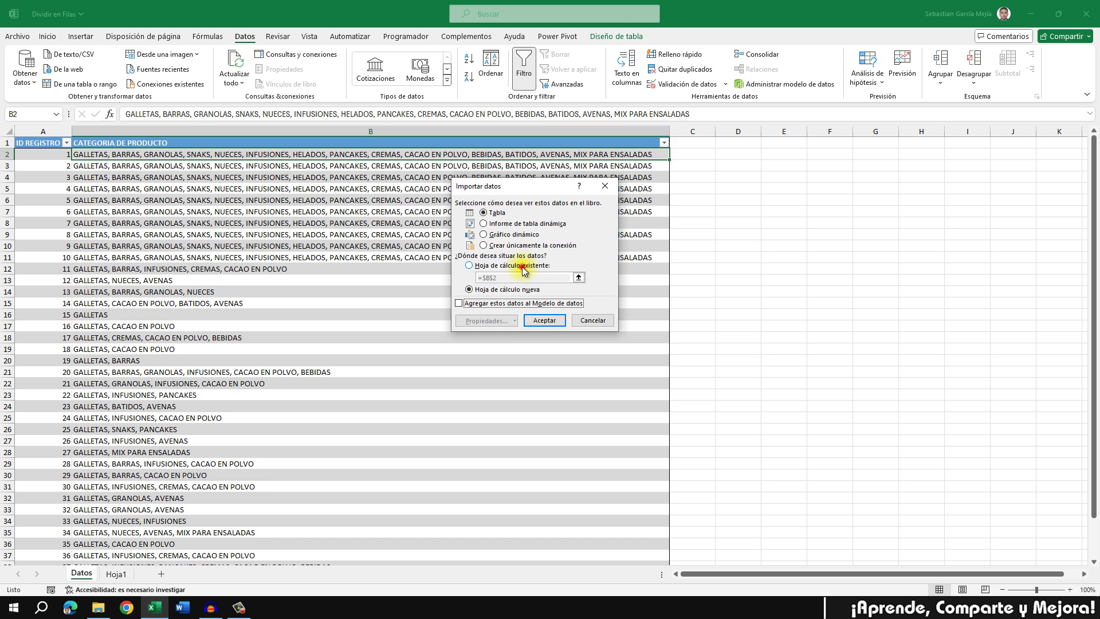
pyautogui.click(524, 265)
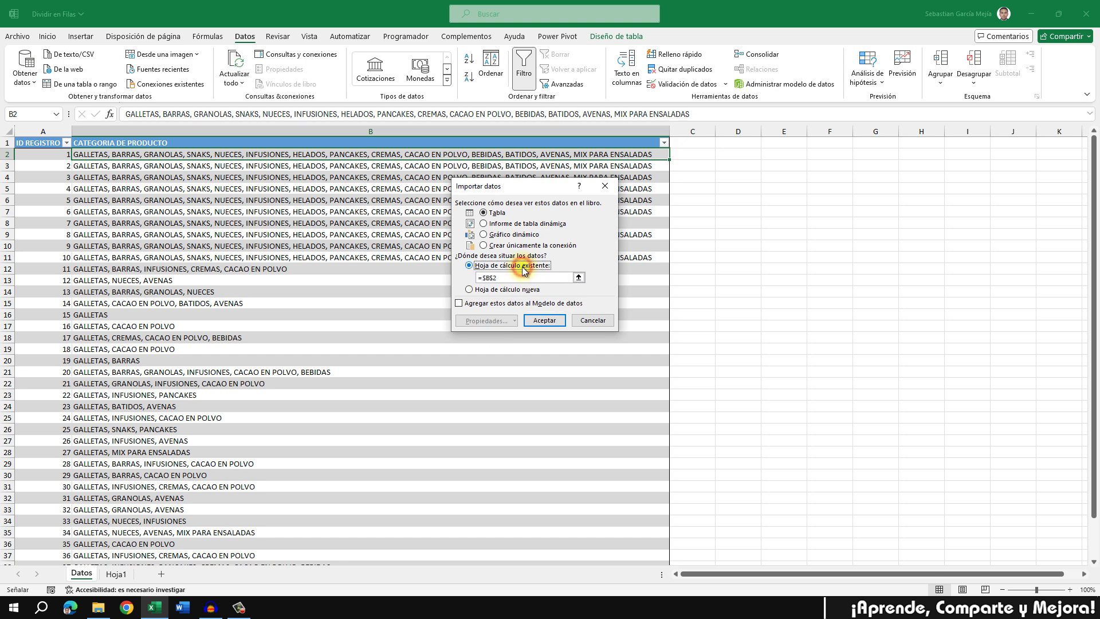
pyautogui.click(472, 290)
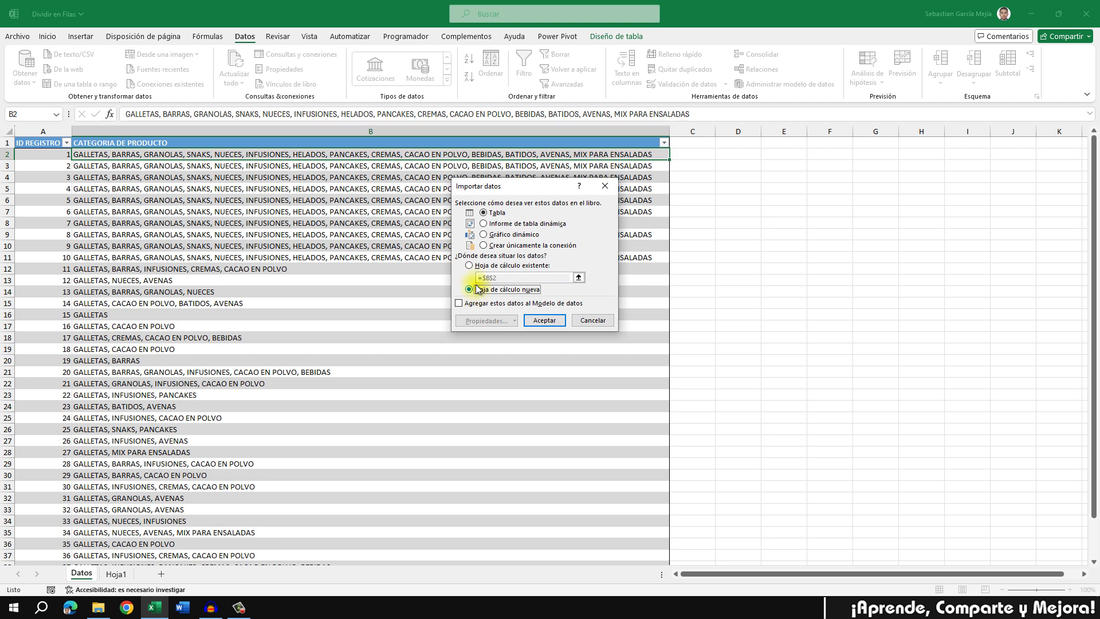
pyautogui.click(497, 224)
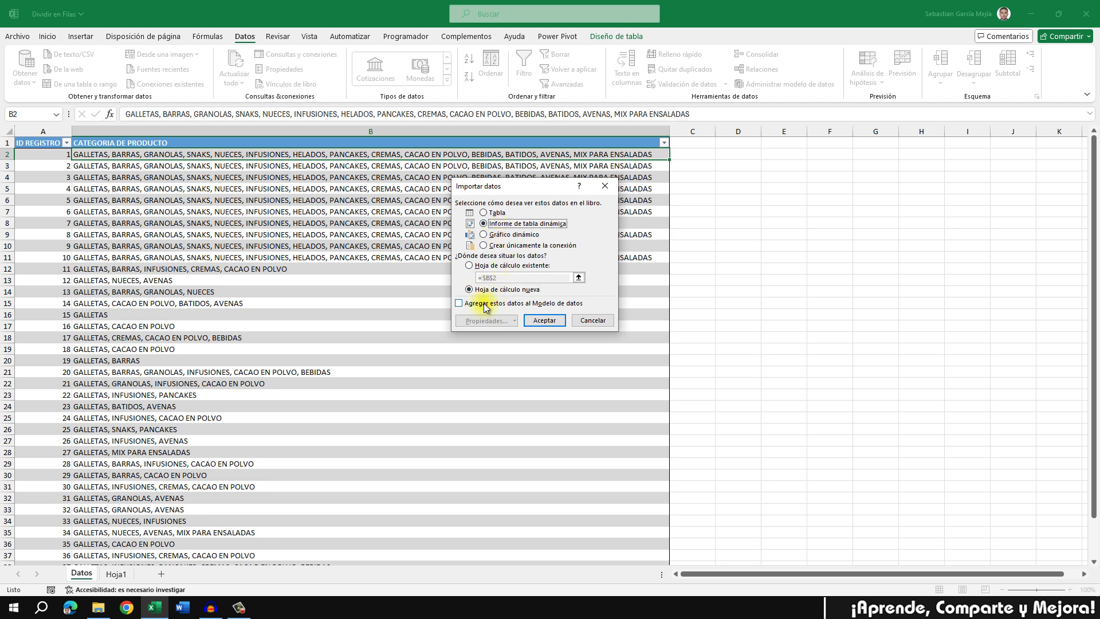
pyautogui.click(544, 320)
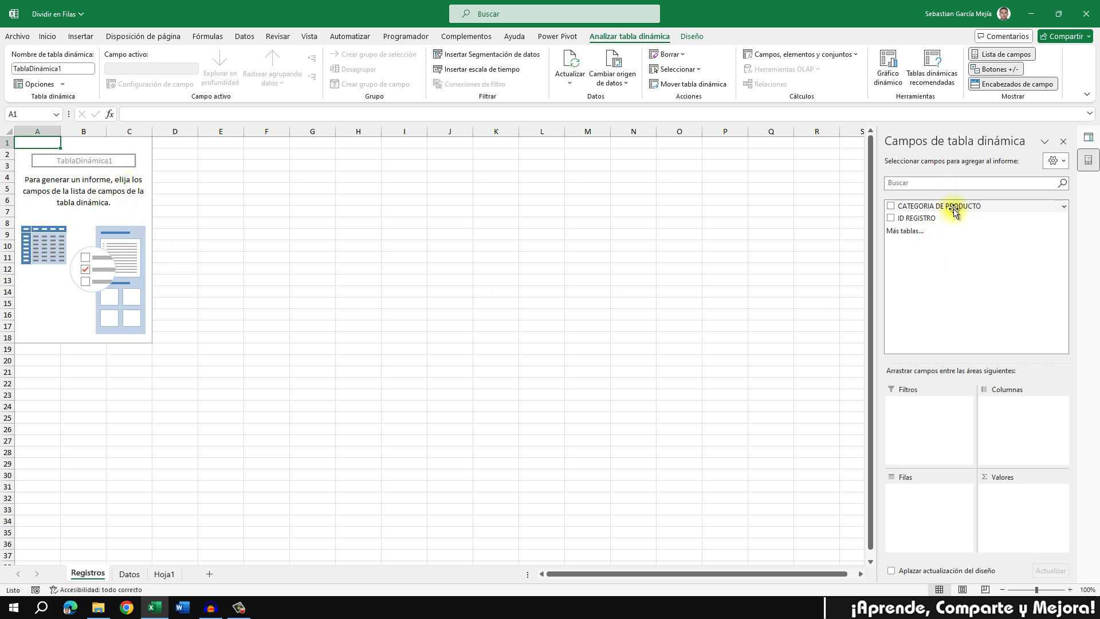
# Step: Put CATEGORIA DE PRODUCTO in Filas and ID REGISTRO in Valores
pyautogui.moveTo(974, 210); pyautogui.dragTo(923, 505)
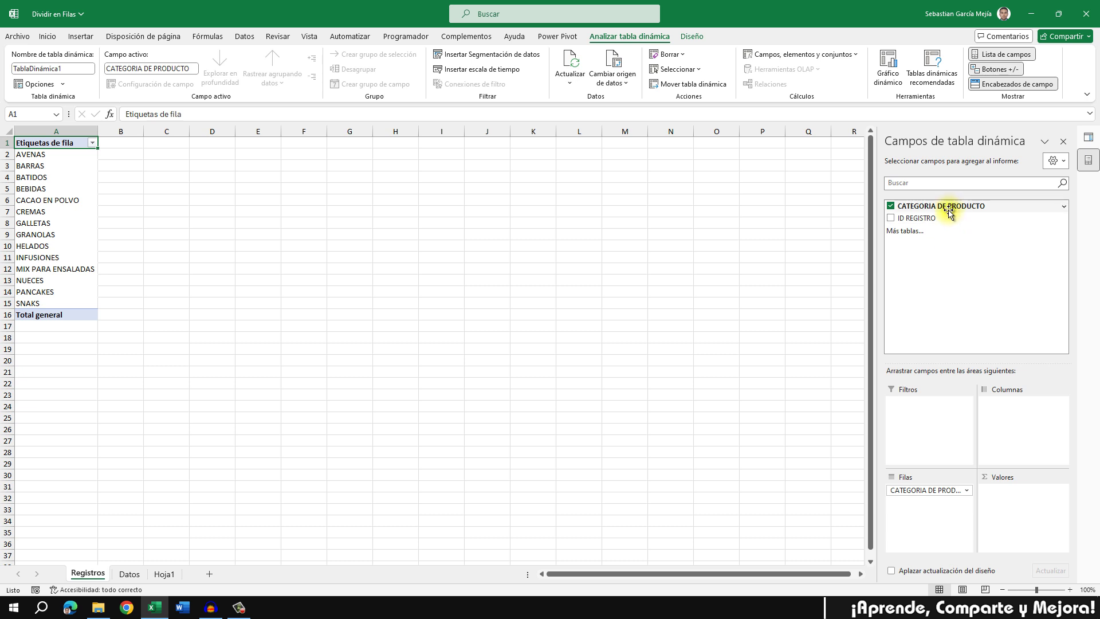
pyautogui.moveTo(932, 221); pyautogui.dragTo(995, 496)
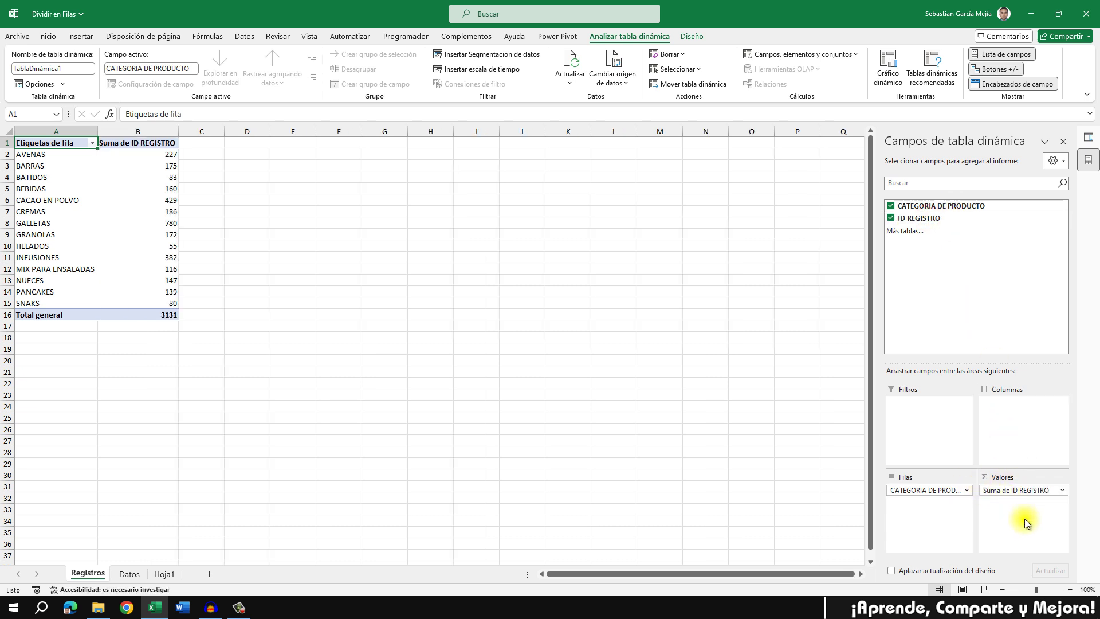
pyautogui.click(1042, 492)
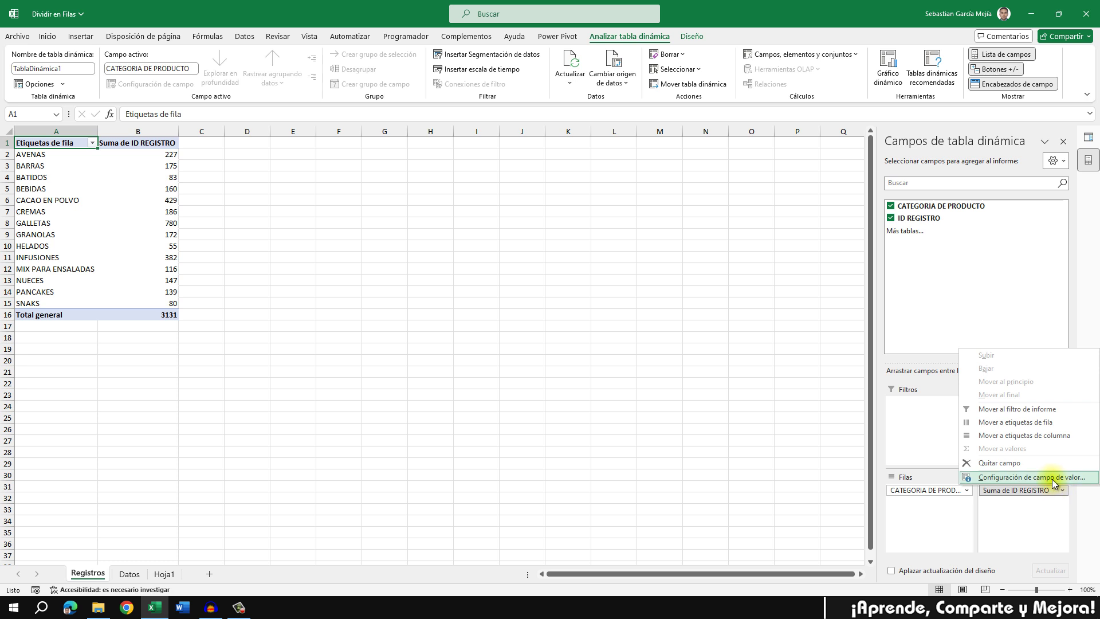
# Step: Change the ID REGISTRO value field summary from Suma to Recuento
pyautogui.click(1049, 478)
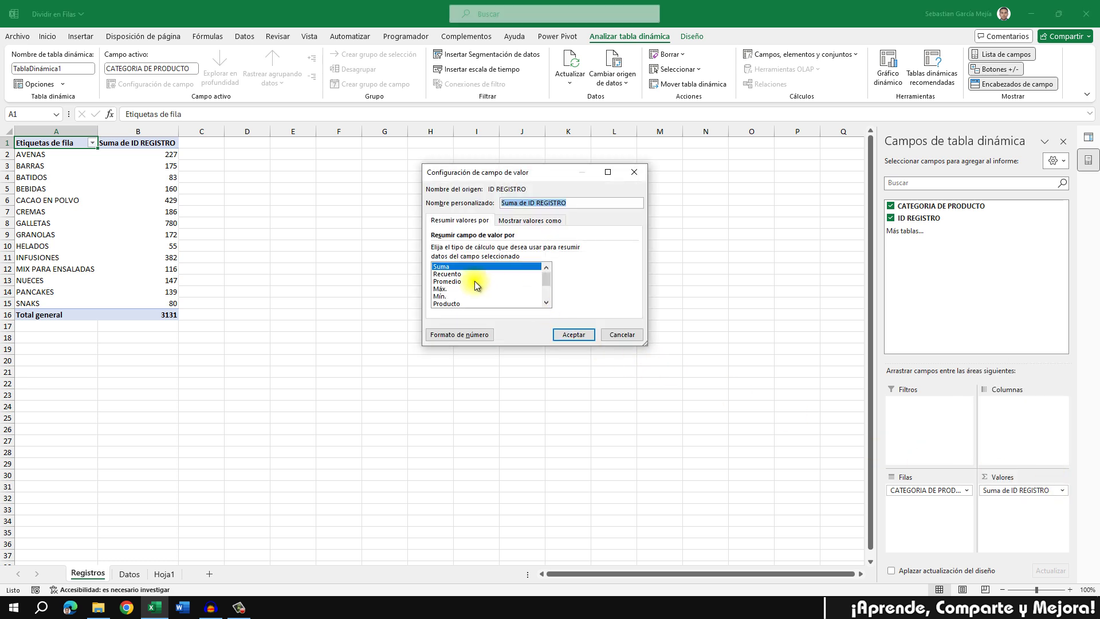
pyautogui.click(460, 274)
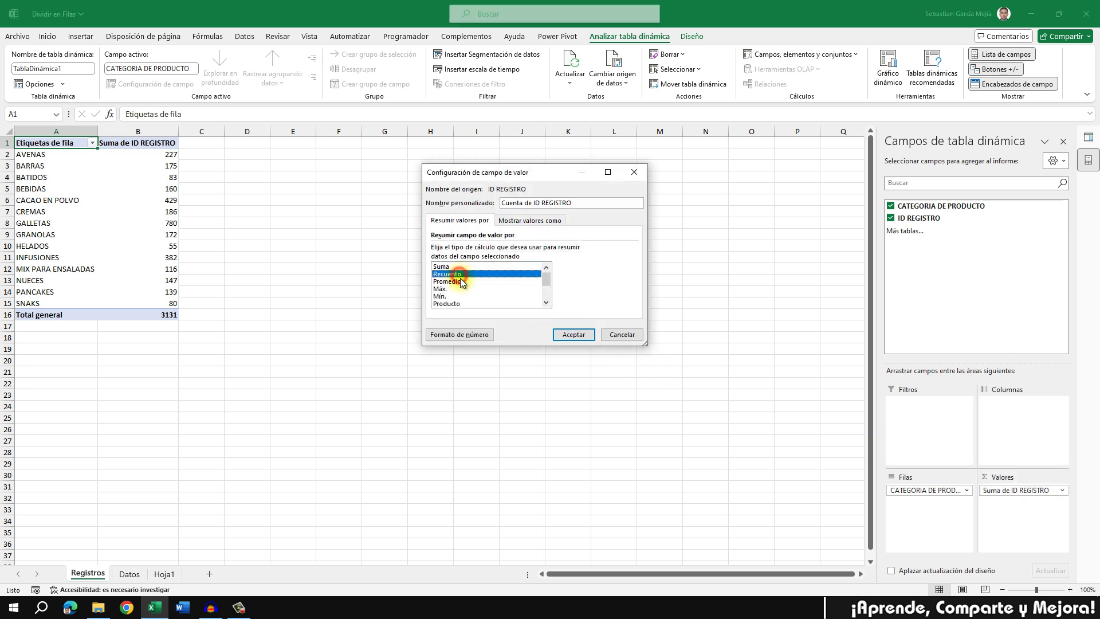
pyautogui.click(573, 334)
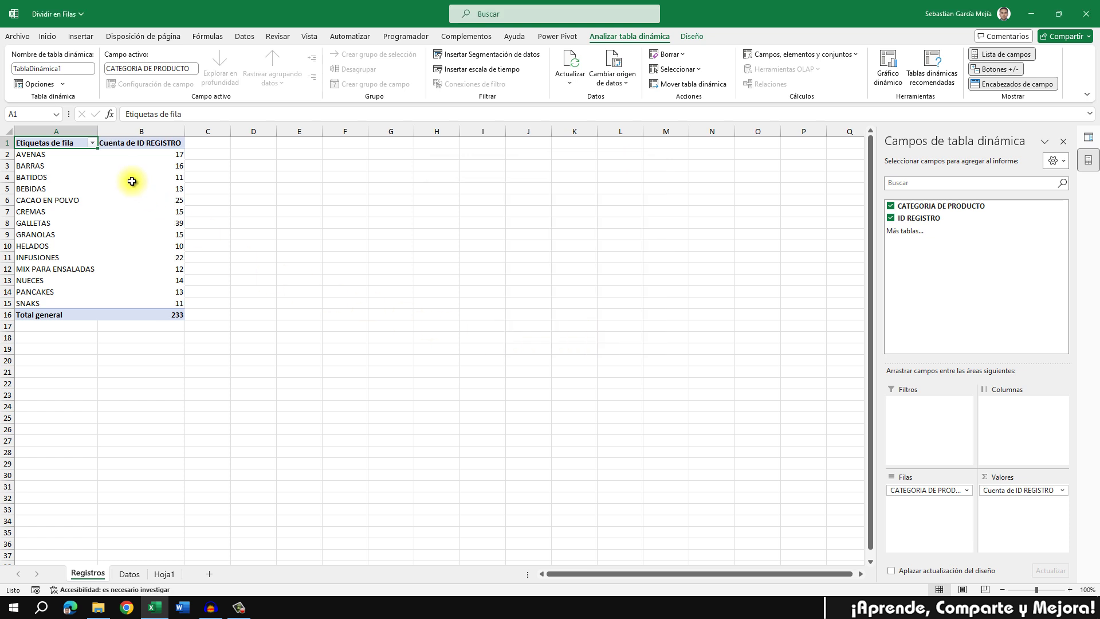
# Step: Check the per-category counts, such as GALLETAS at 39, and the 233 grand total
pyautogui.moveTo(152, 155); pyautogui.dragTo(172, 313)
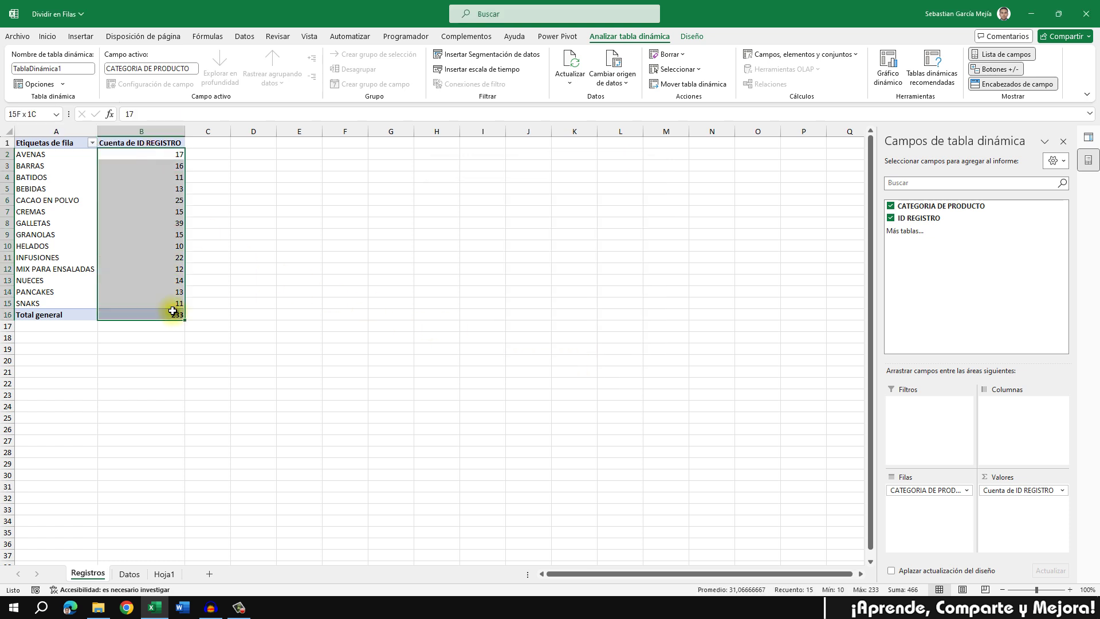
pyautogui.click(240, 278)
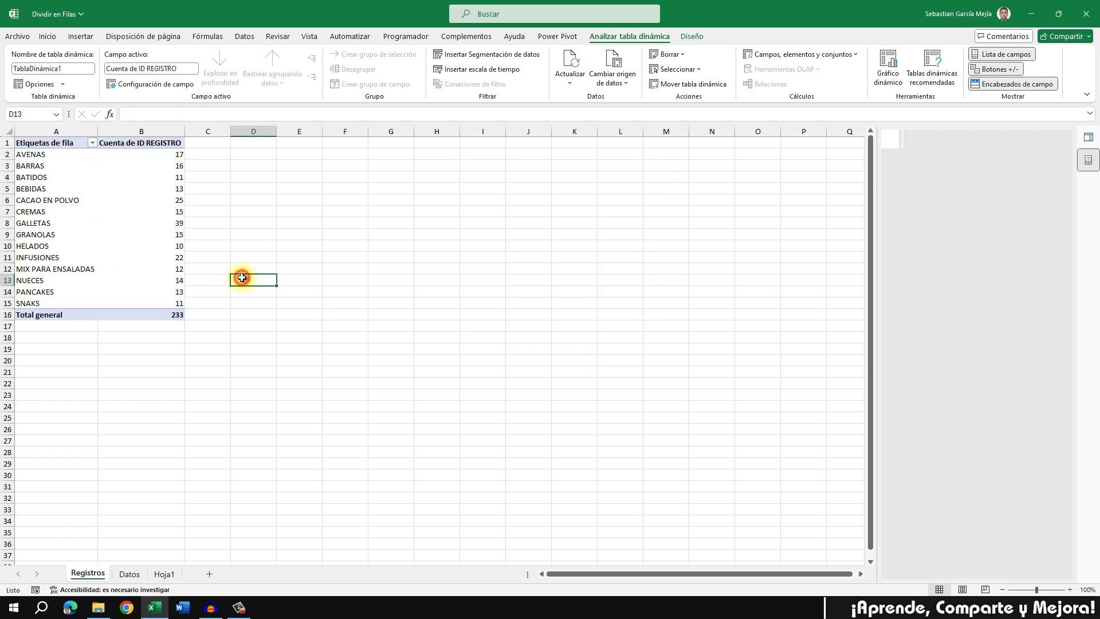
pyautogui.click(154, 223)
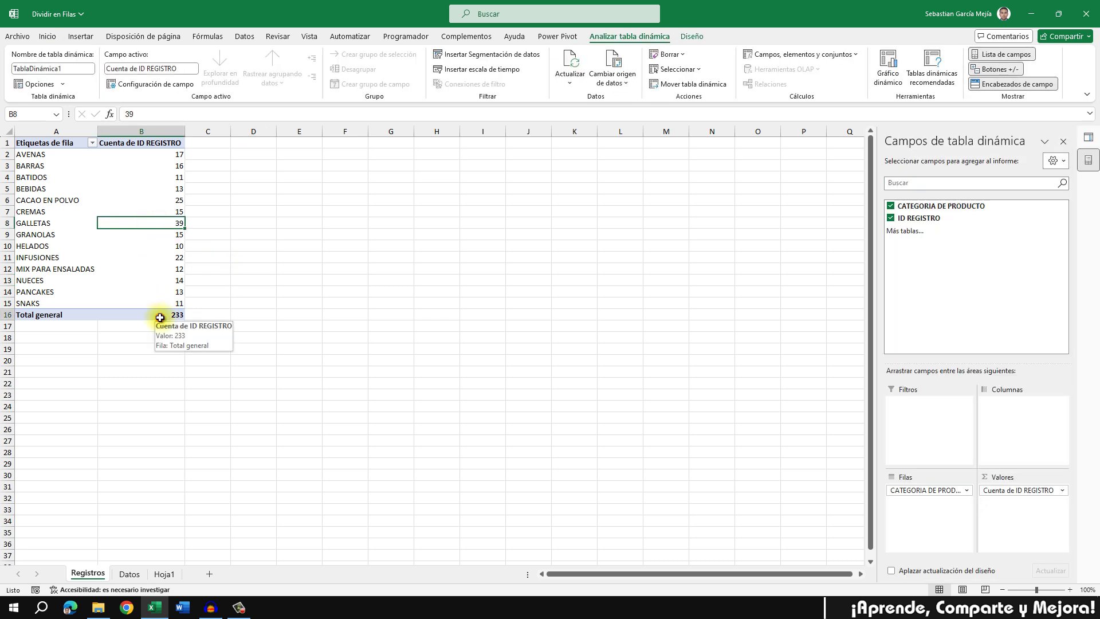
pyautogui.click(164, 316)
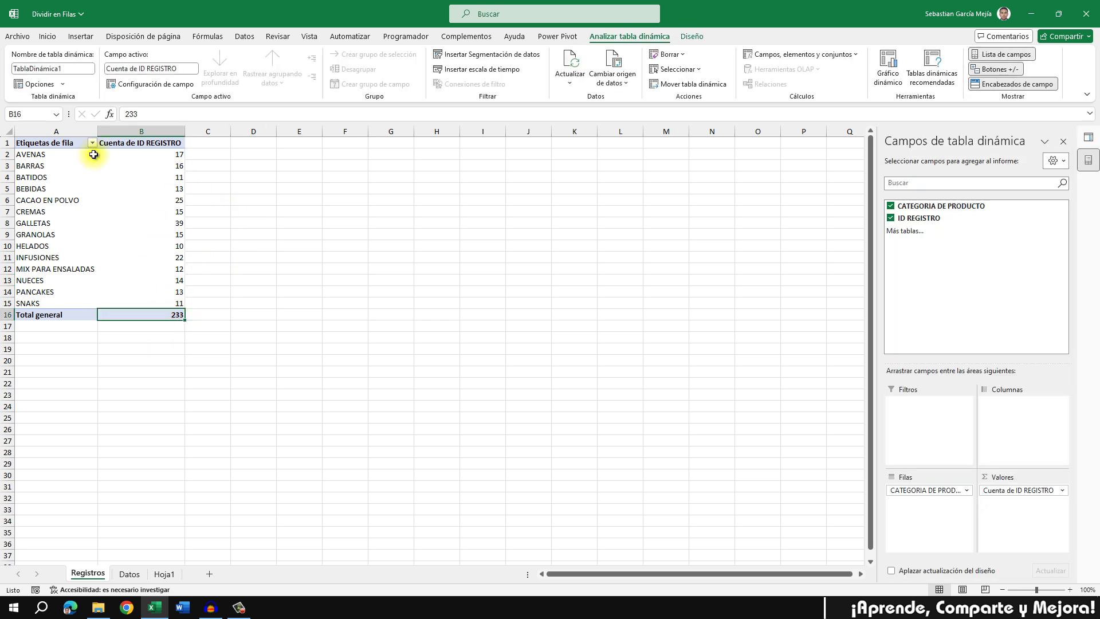
pyautogui.click(121, 156)
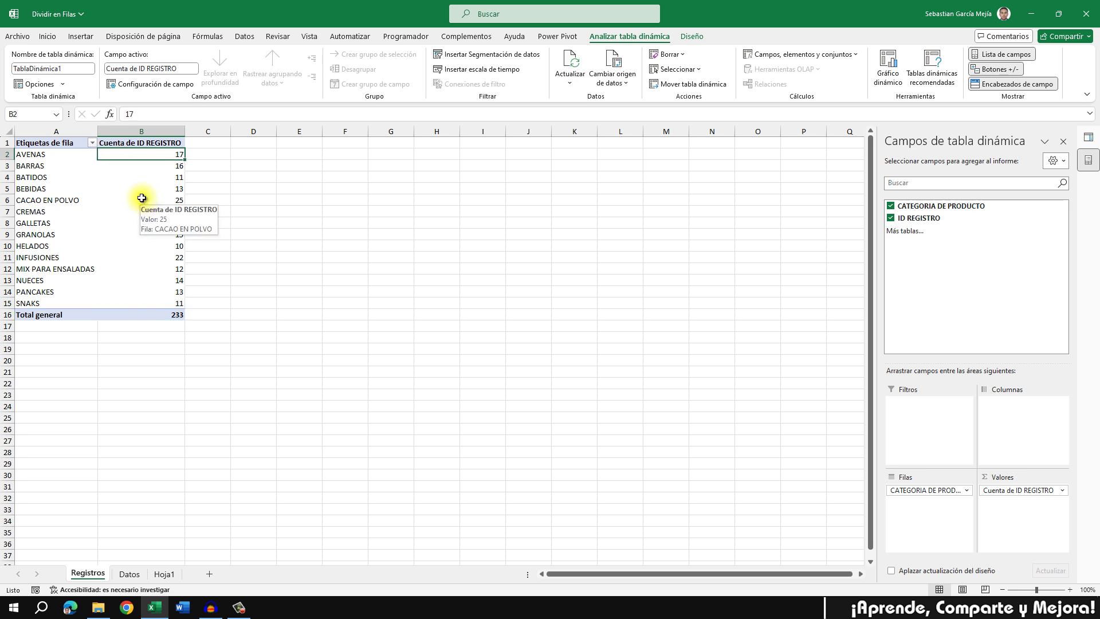
# Step: Sort the pivot counts from largest to smallest, from GALLETAS at 39 down to HELADOS at 10
pyautogui.rightClick(158, 155)
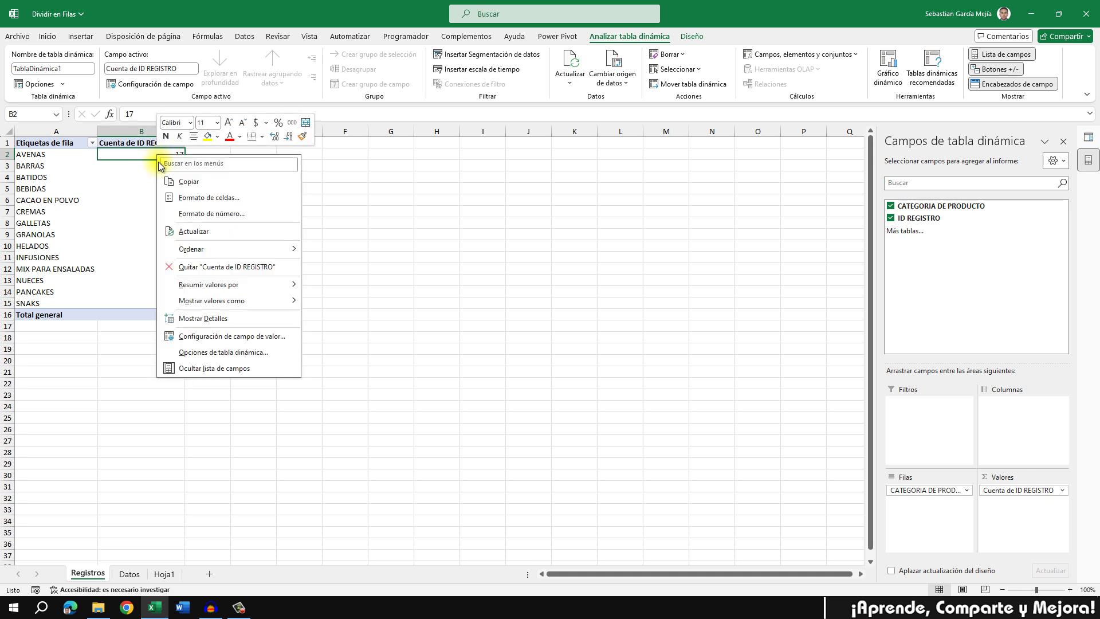
pyautogui.moveTo(229, 249)
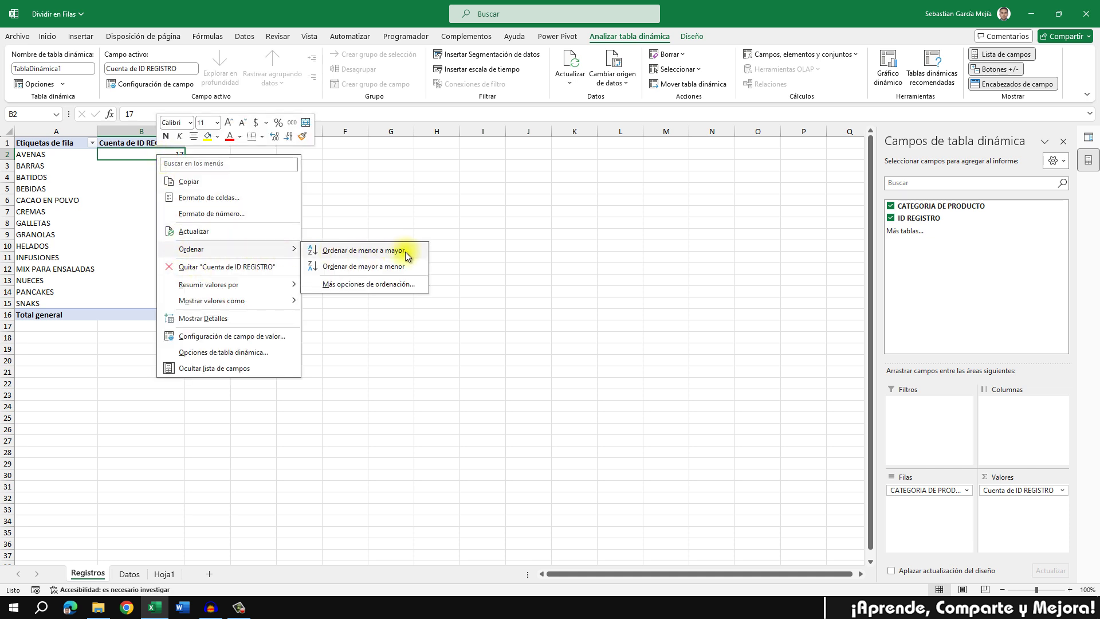
pyautogui.click(413, 266)
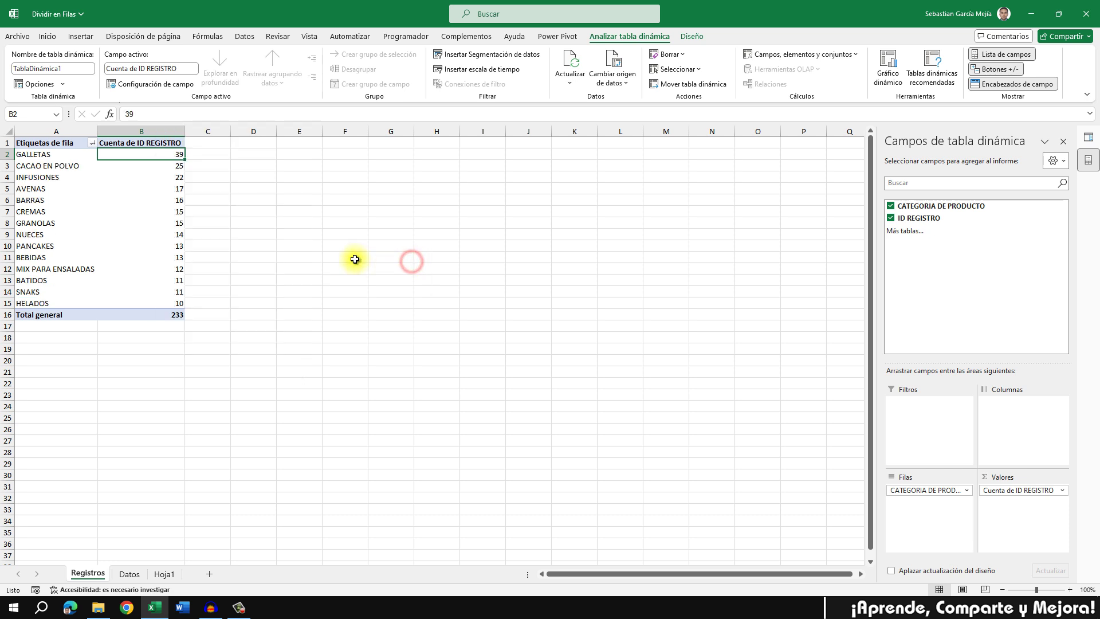
pyautogui.click(215, 155)
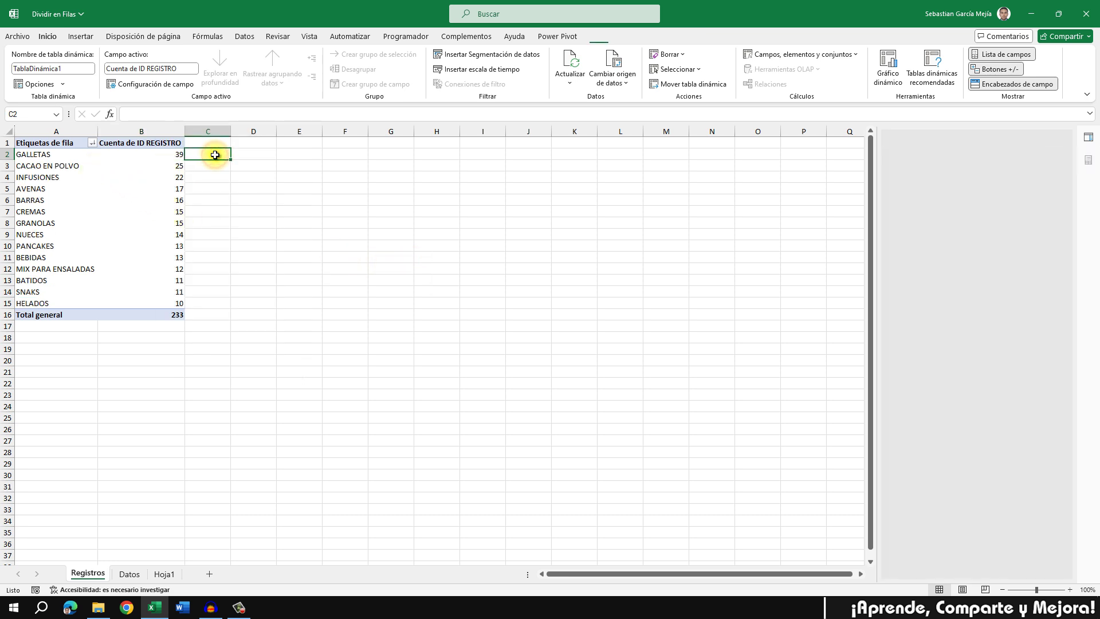